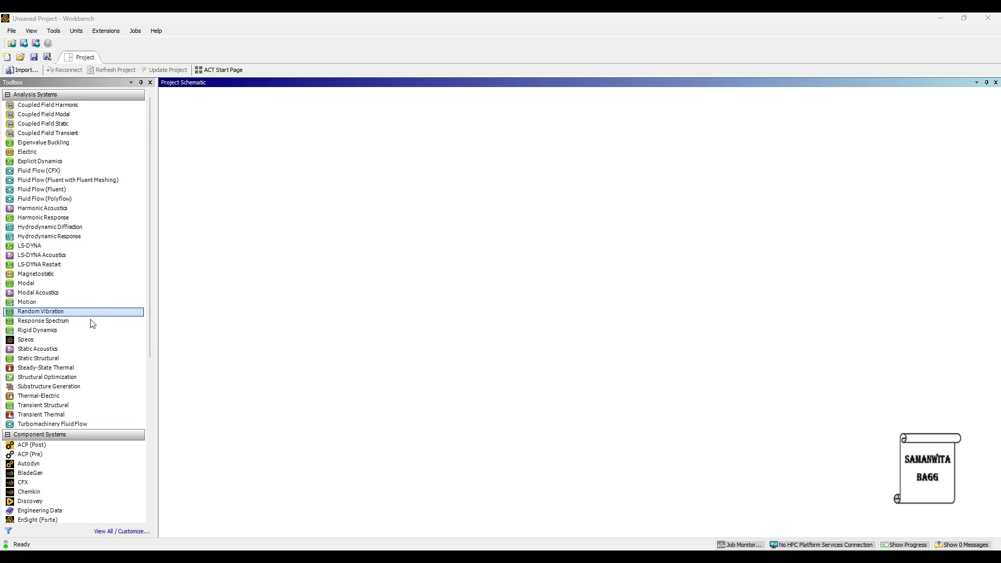
Step: Create a Static Structural analysis system and add Aluminum Alloy from General Materials to its engineering data
{"action": "double_click", "coordinate": [57, 359]}
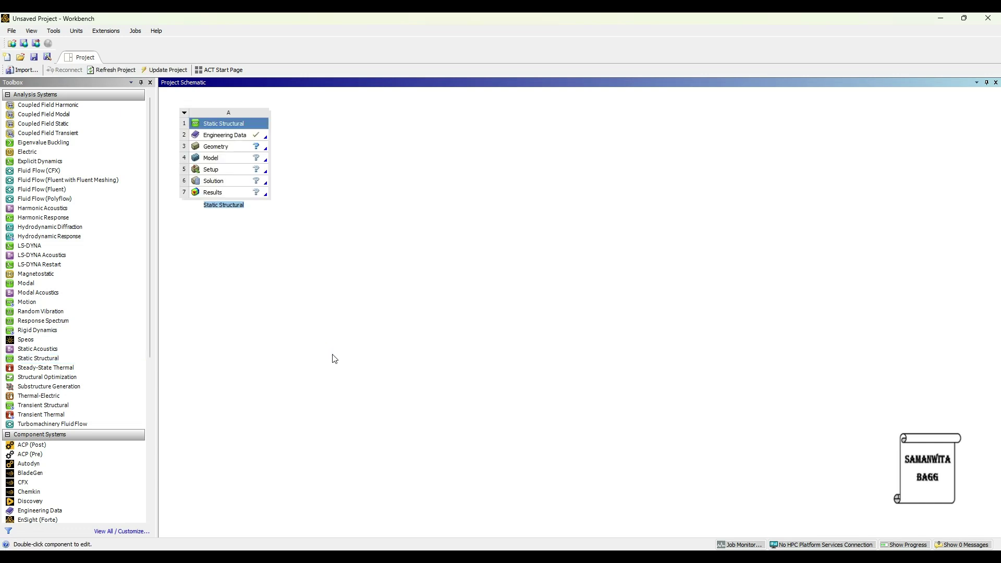
{"action": "double_click", "coordinate": [222, 137]}
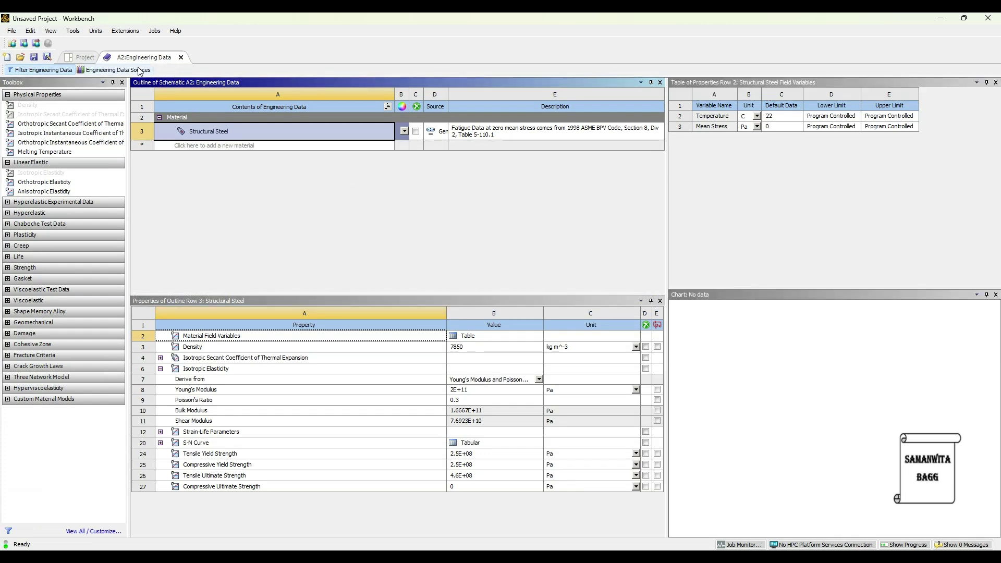
{"action": "left_click", "coordinate": [130, 71]}
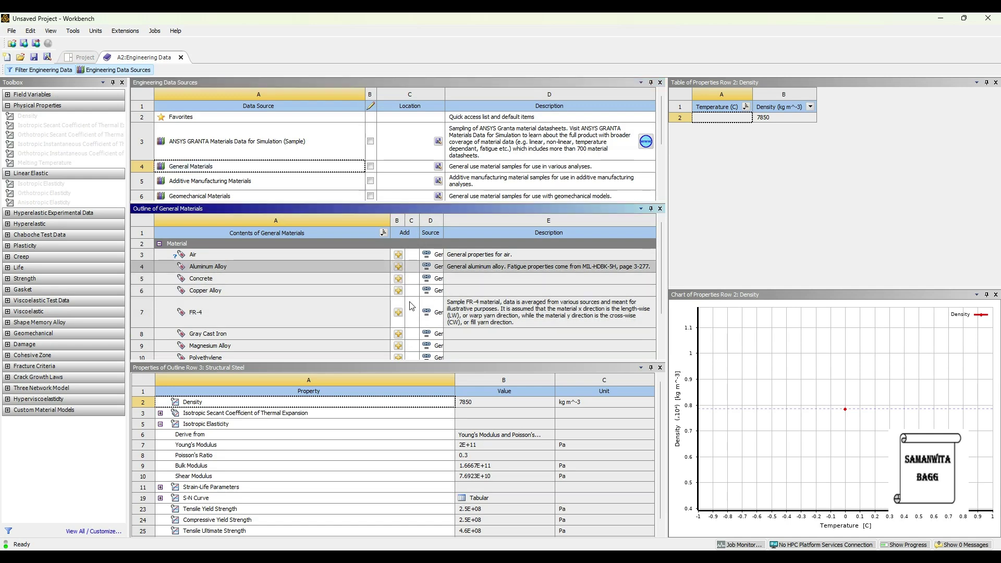
{"action": "scroll", "coordinate": [414, 311], "scroll_direction": "down", "scroll_amount": 3}
{"action": "scroll", "coordinate": [417, 312], "scroll_direction": "up", "scroll_amount": 3}
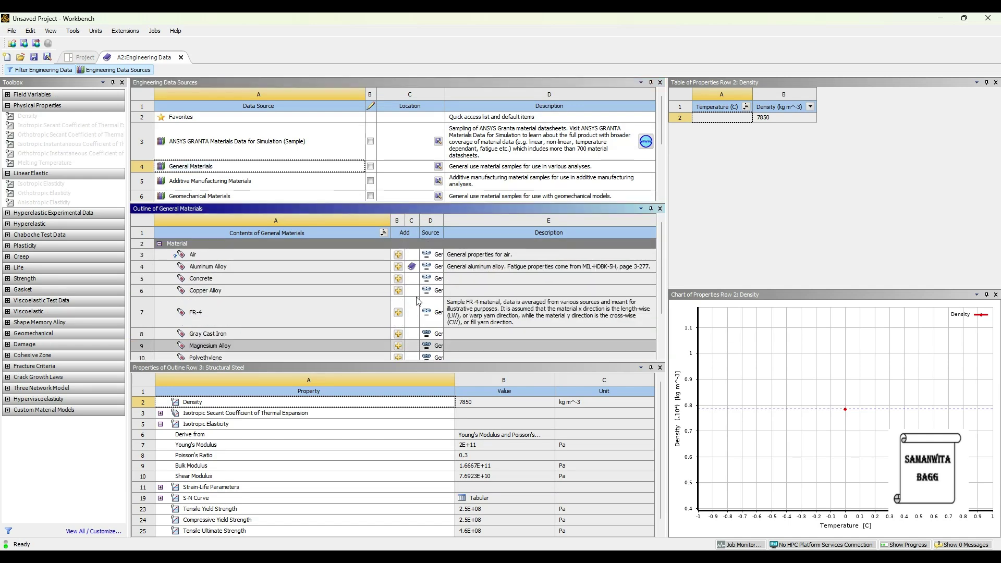
{"action": "left_click", "coordinate": [82, 58]}
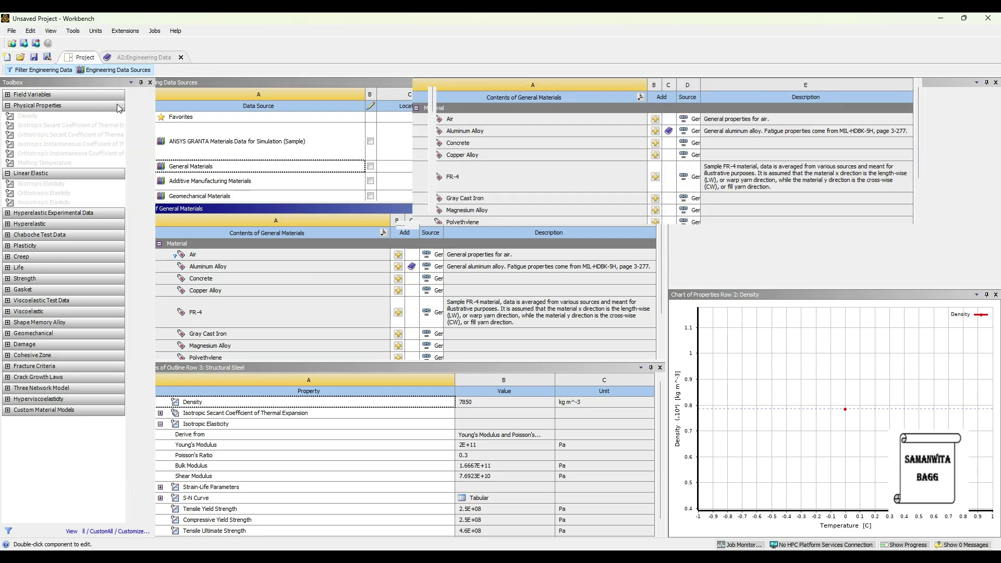
{"action": "left_click", "coordinate": [167, 71]}
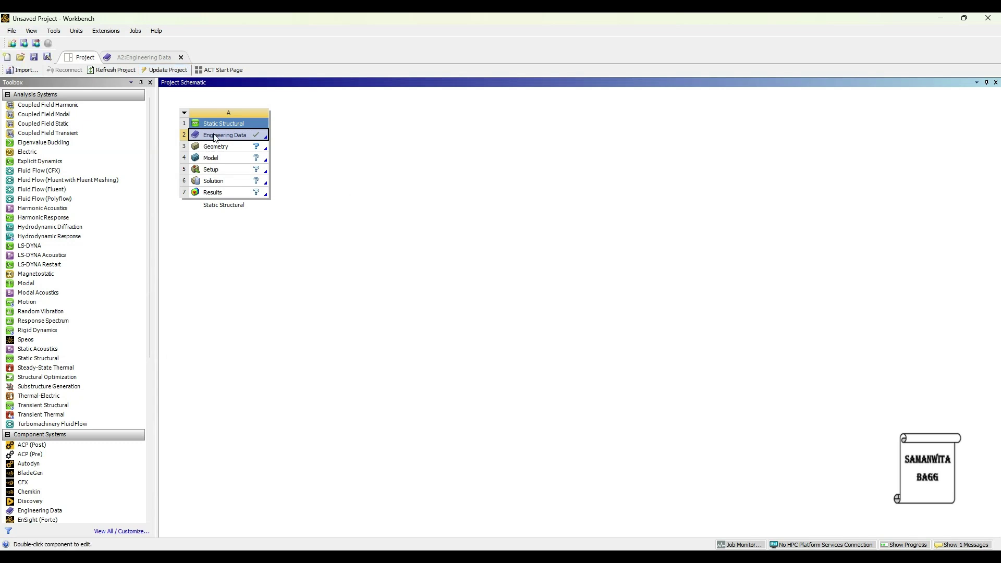
Step: Import the existing blade geometry into the Static Structural system and open it in DesignModeler
{"action": "left_click", "coordinate": [218, 148]}
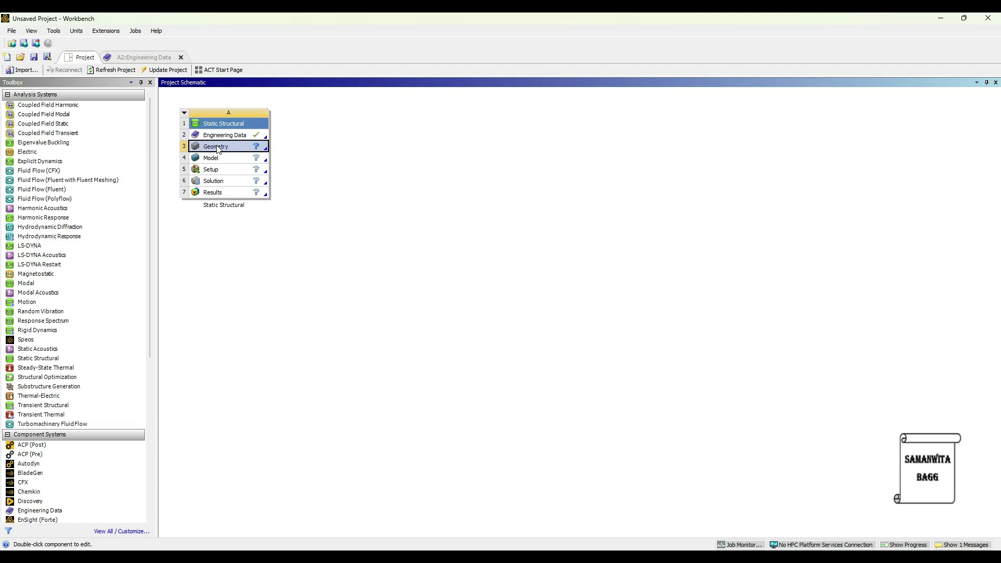
{"action": "right_click", "coordinate": [218, 149]}
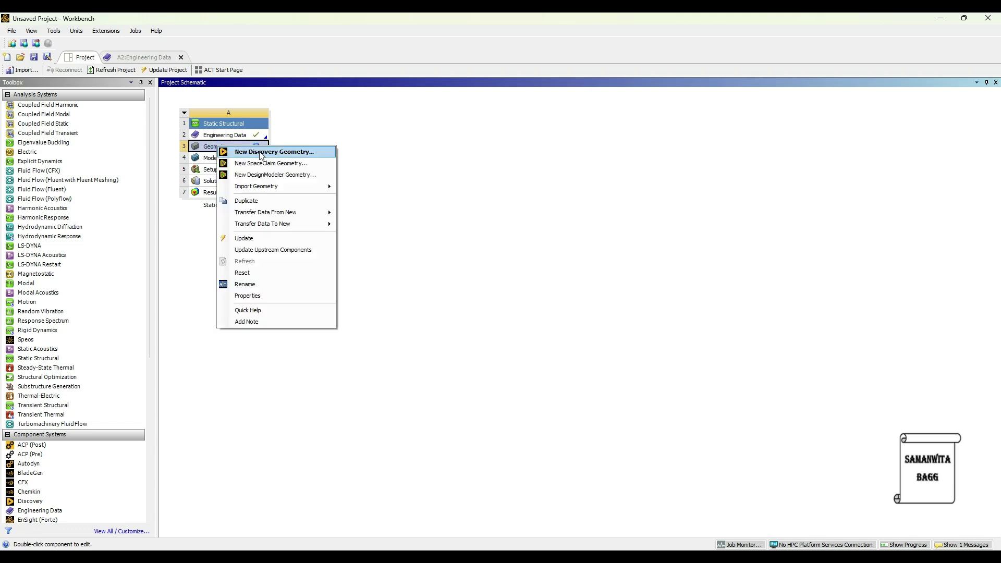
{"action": "mouse_move", "coordinate": [289, 188]}
{"action": "left_click", "coordinate": [378, 202]}
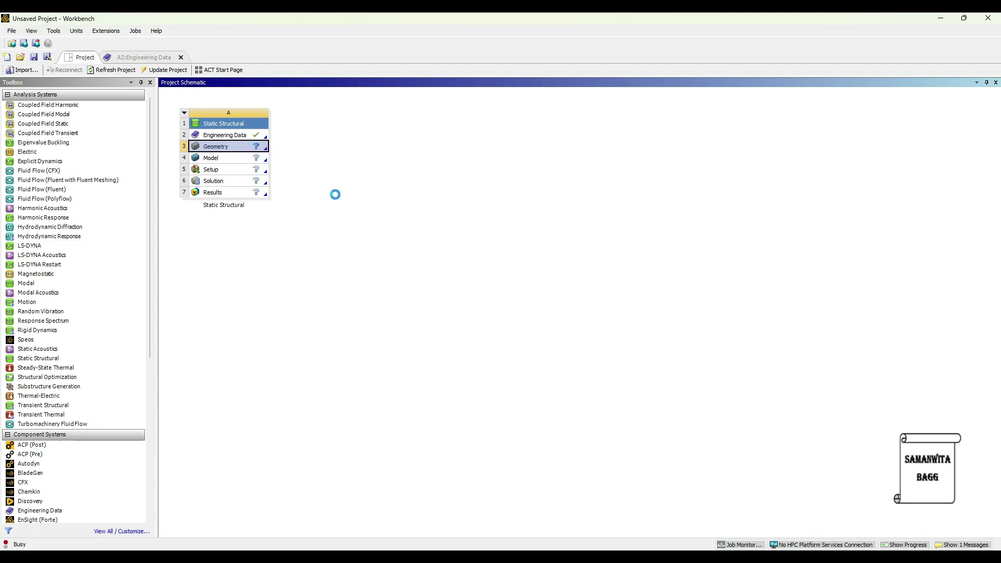
{"action": "double_click", "coordinate": [223, 148]}
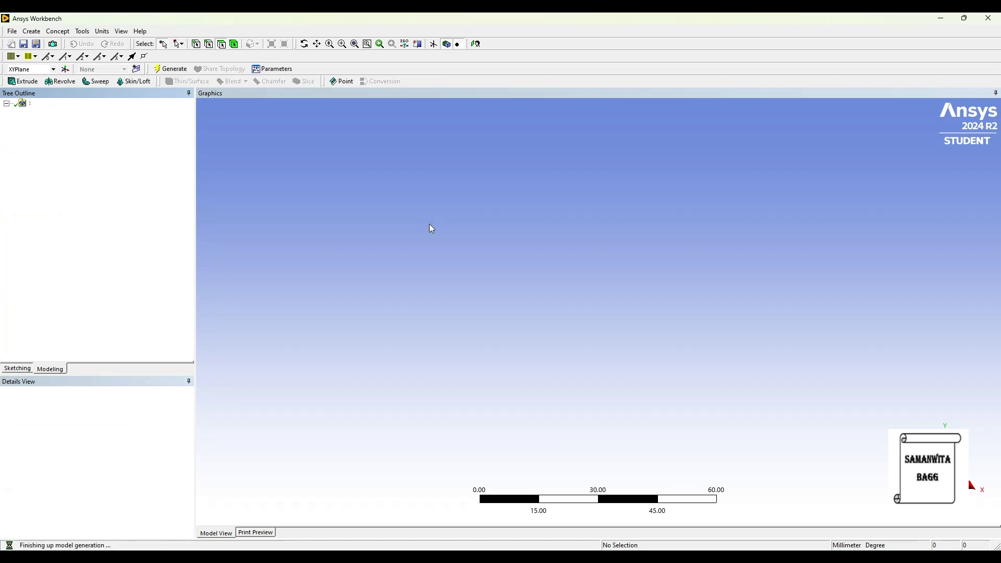
{"action": "middle_click_drag", "start_coordinate": [519, 294], "coordinate": [414, 335]}
{"action": "scroll", "coordinate": [507, 306], "scroll_direction": "down", "scroll_amount": 5}
{"action": "scroll", "coordinate": [423, 322], "scroll_direction": "down", "scroll_amount": 2}
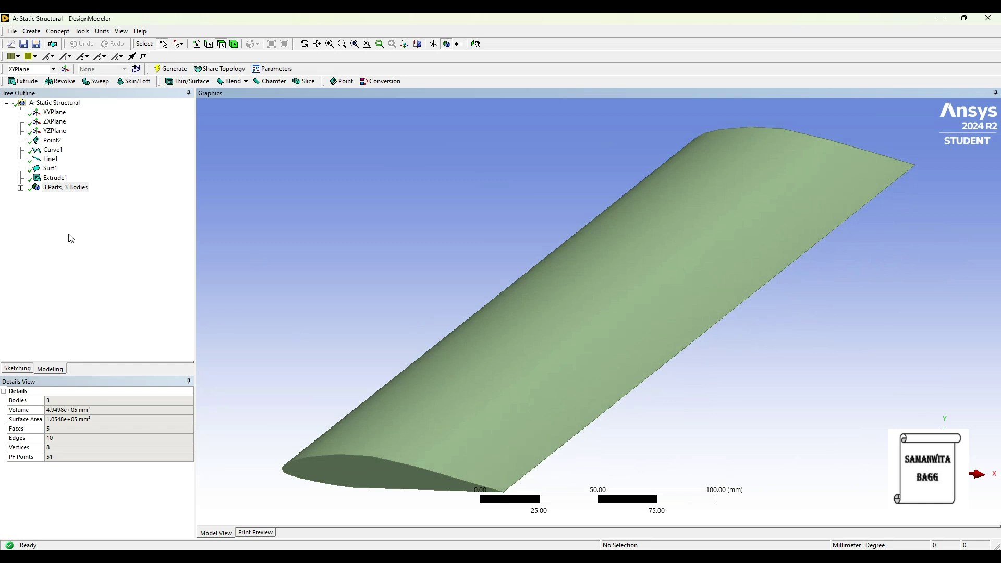
Step: Suppress the surface body under the model's parts, leaving the solid body active
{"action": "left_click", "coordinate": [21, 187]}
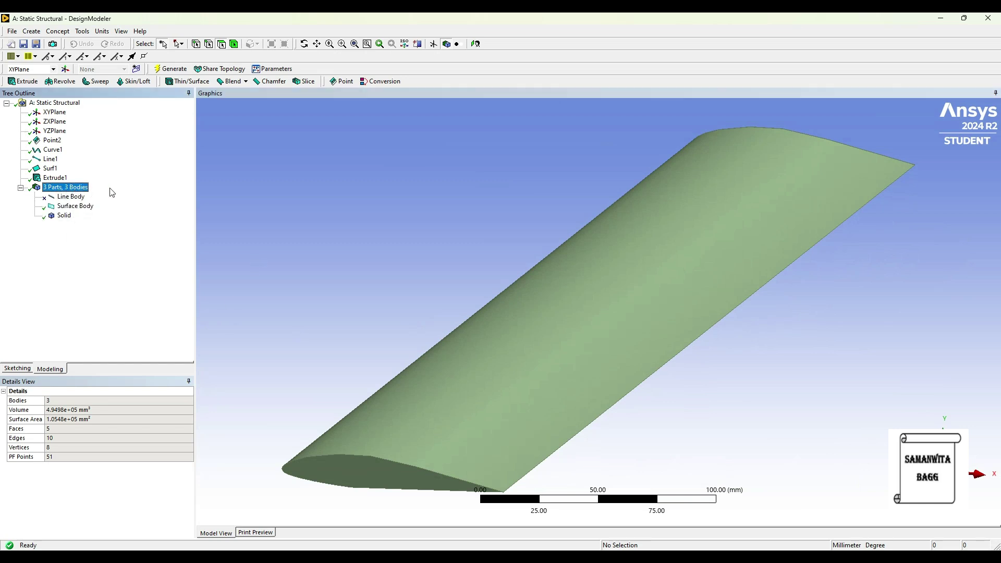
{"action": "left_click", "coordinate": [76, 206]}
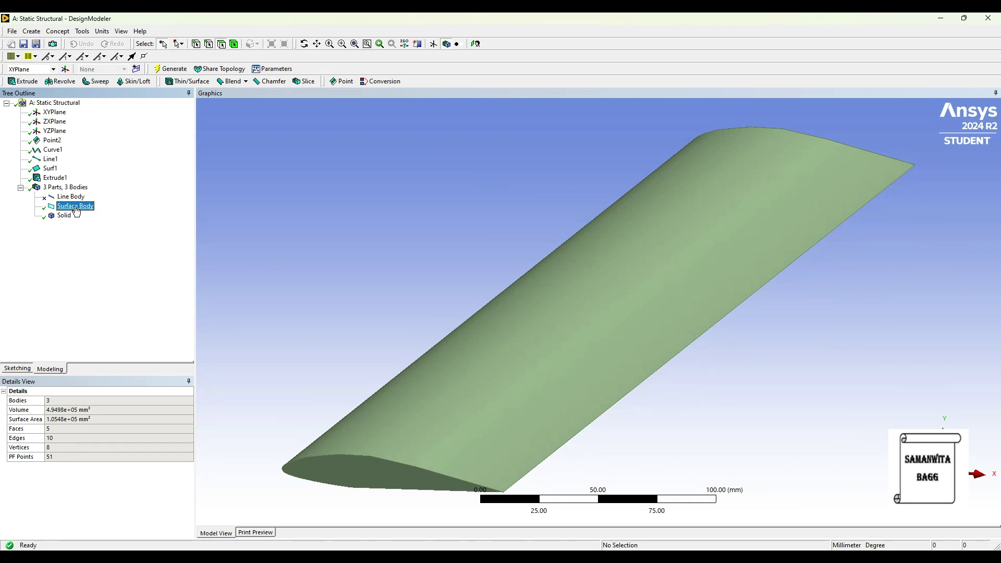
{"action": "right_click", "coordinate": [166, 218]}
{"action": "left_click", "coordinate": [190, 244]}
{"action": "left_click", "coordinate": [64, 215]}
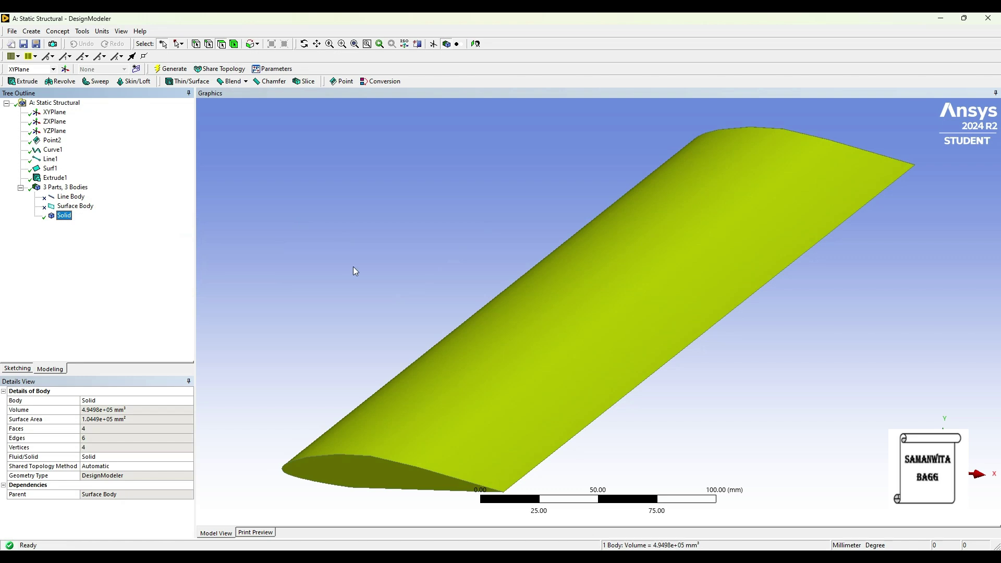
{"action": "scroll", "coordinate": [352, 267], "scroll_direction": "down", "scroll_amount": 2}
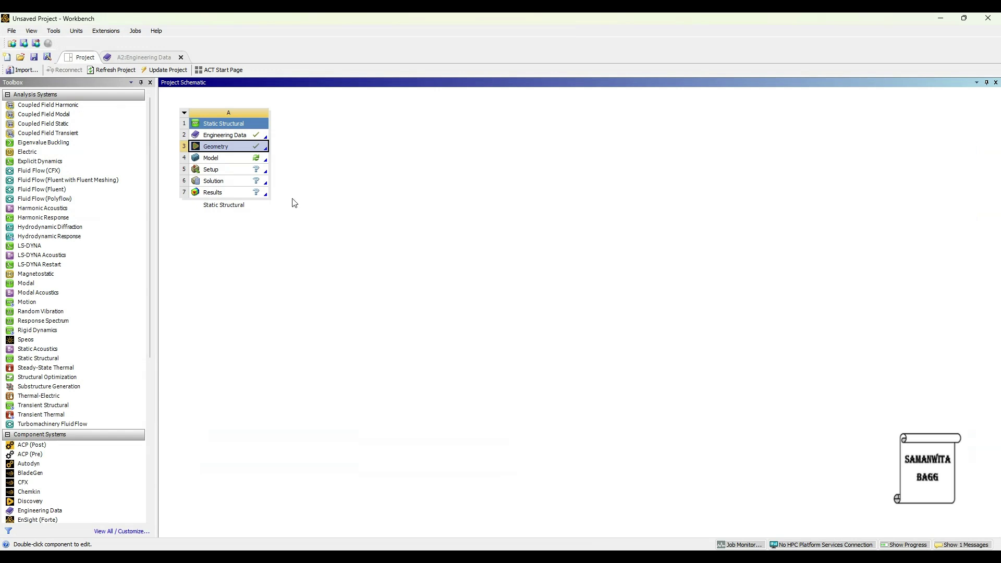
Step: Open the system's model in Mechanical and assign Aluminum Alloy to the solid body
{"action": "double_click", "coordinate": [223, 160]}
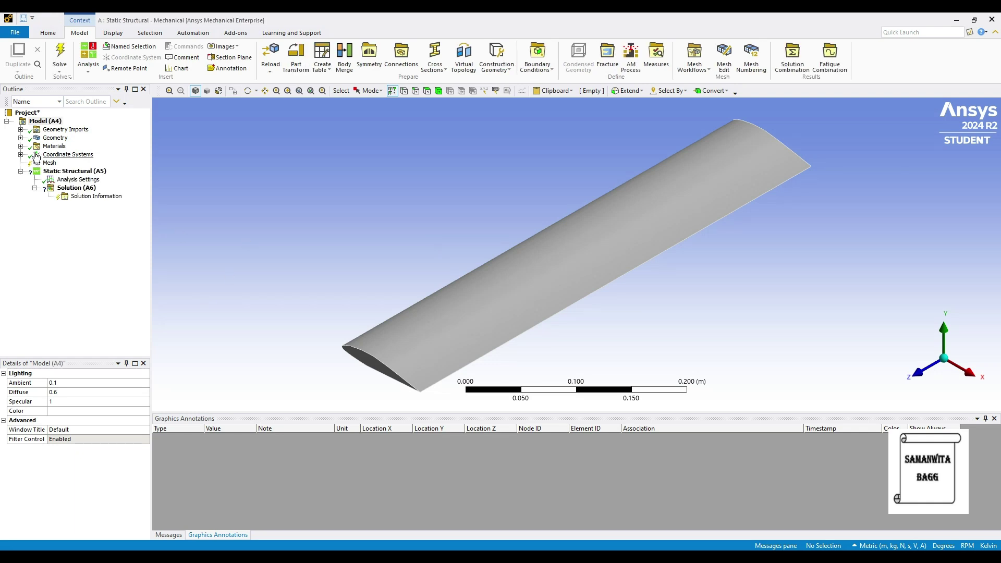
{"action": "left_click", "coordinate": [20, 137]}
{"action": "left_click", "coordinate": [62, 146]}
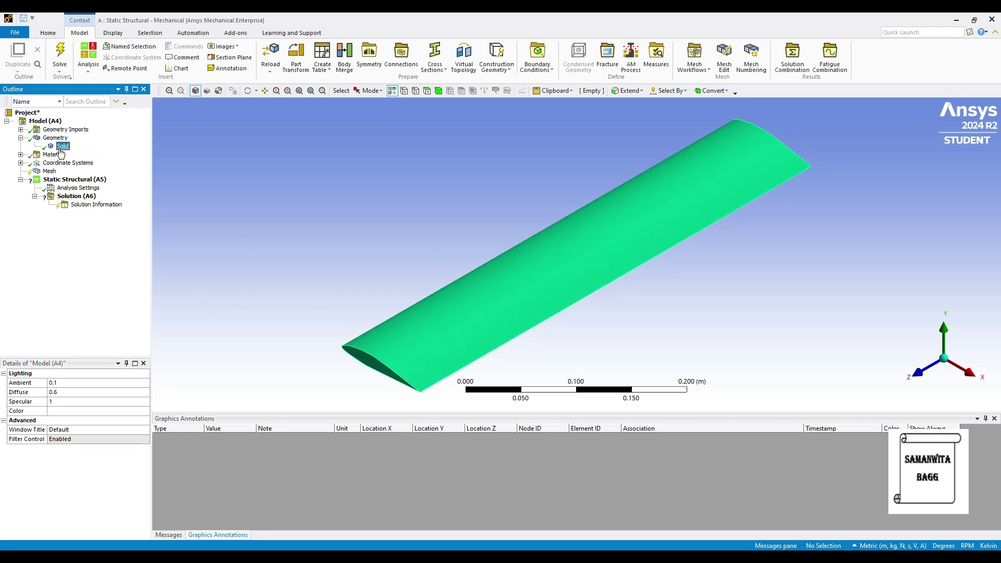
{"action": "left_click", "coordinate": [133, 449]}
{"action": "left_click", "coordinate": [145, 449]}
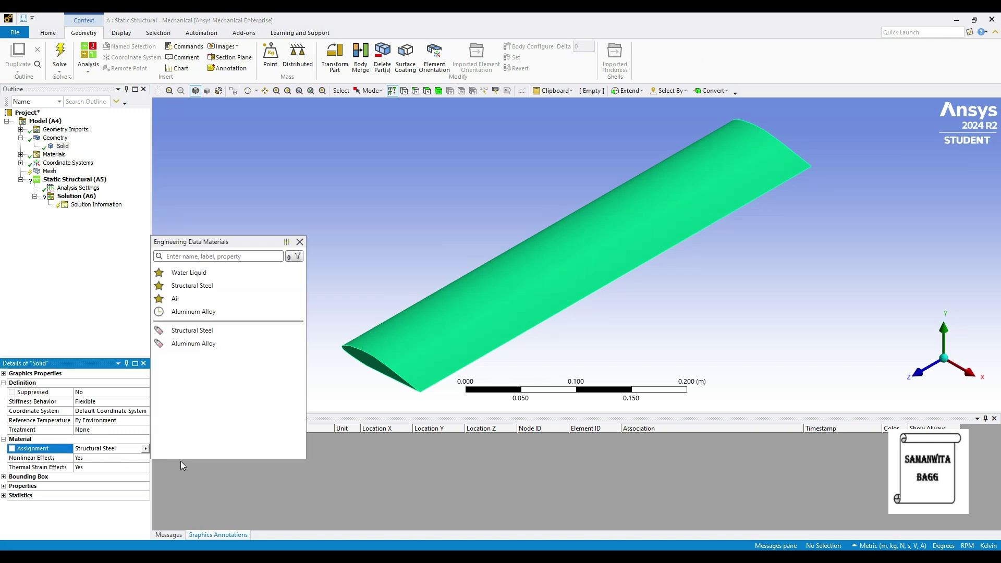
{"action": "left_click", "coordinate": [208, 344]}
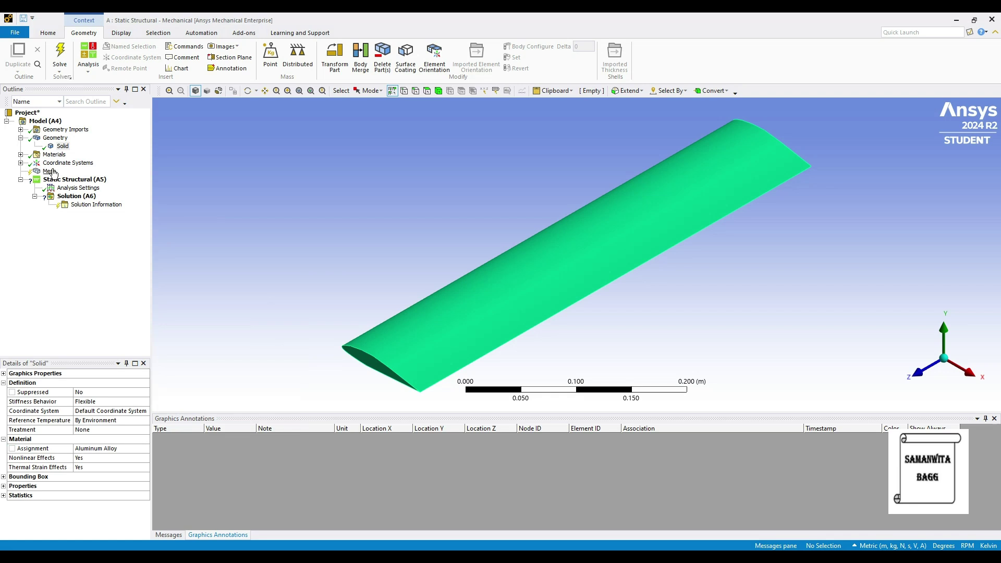
Step: Set the mesh element size to 0.01 m and generate the mesh
{"action": "left_click", "coordinate": [49, 171]}
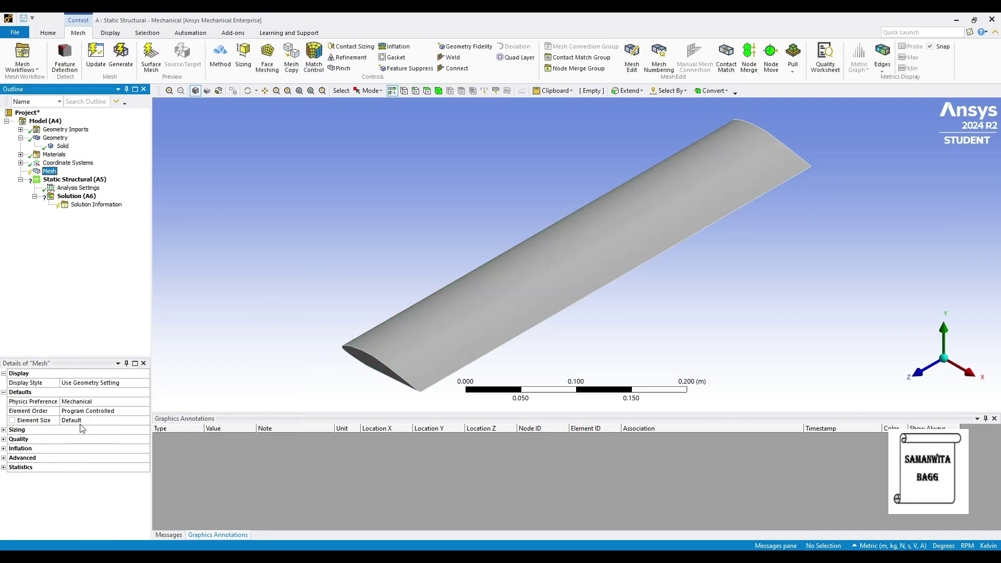
{"action": "left_click", "coordinate": [79, 421]}
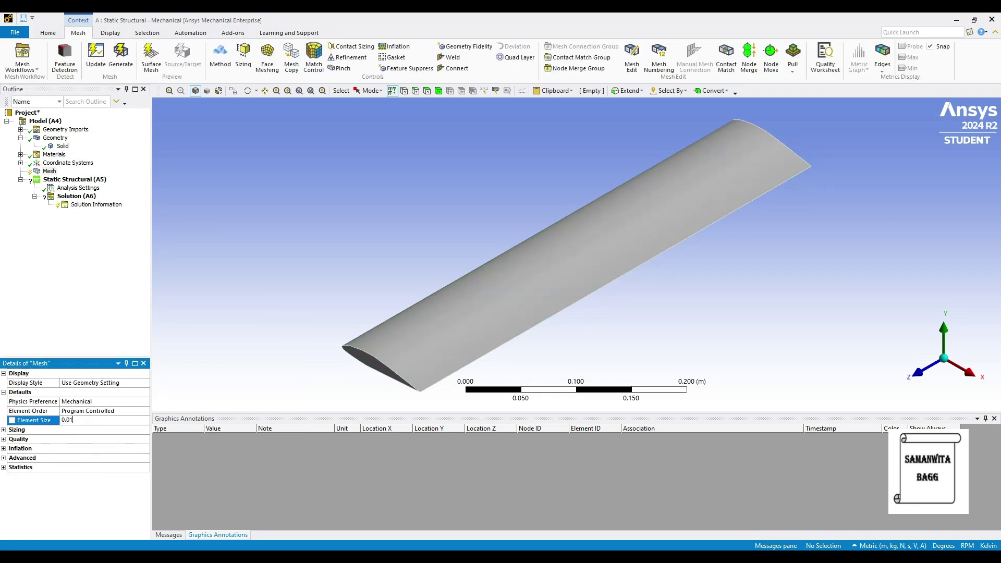
{"action": "left_click", "coordinate": [121, 54]}
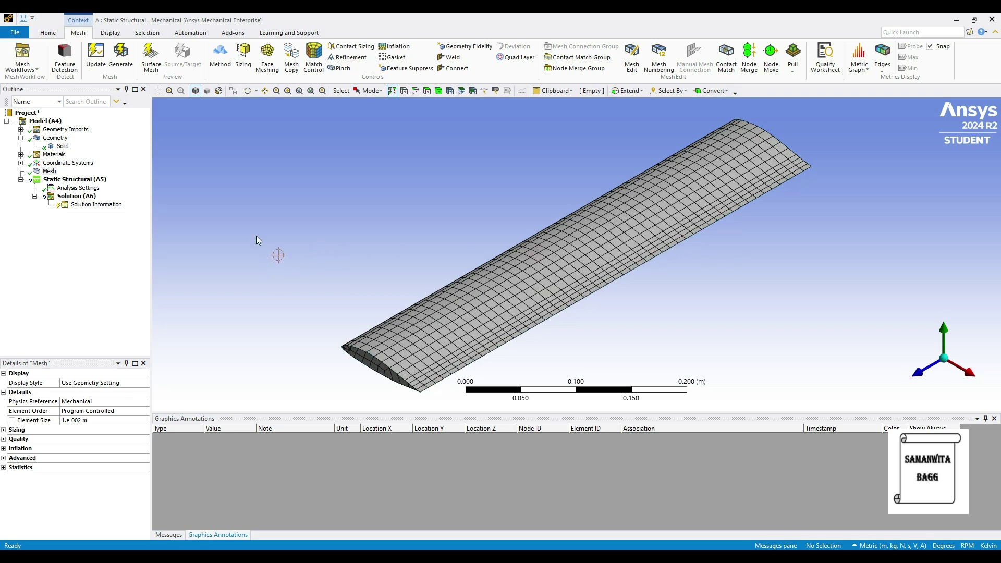
Step: Add a fixed support to the airfoil-shaped end face at the near end of the blade
{"action": "left_click", "coordinate": [75, 179]}
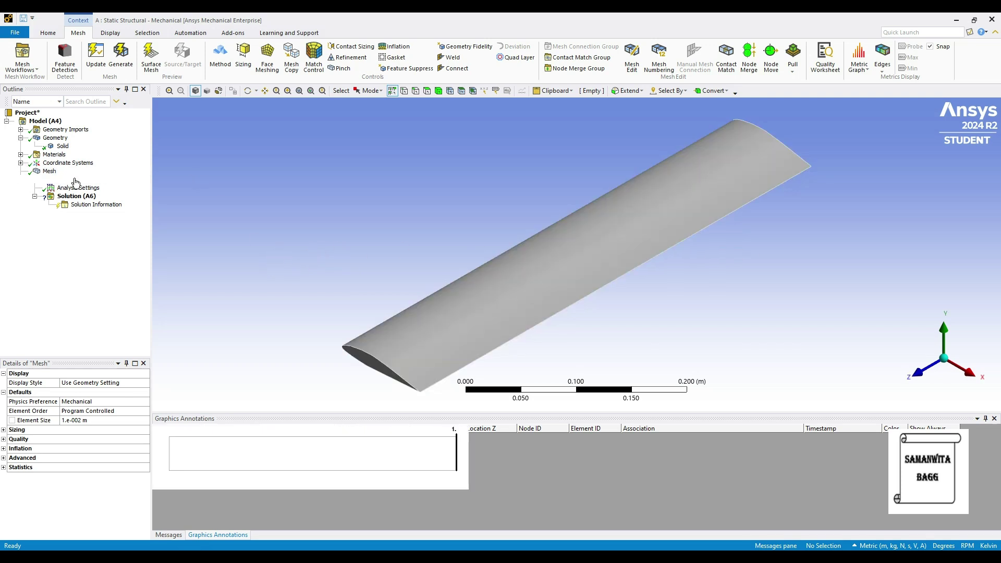
{"action": "right_click", "coordinate": [75, 179]}
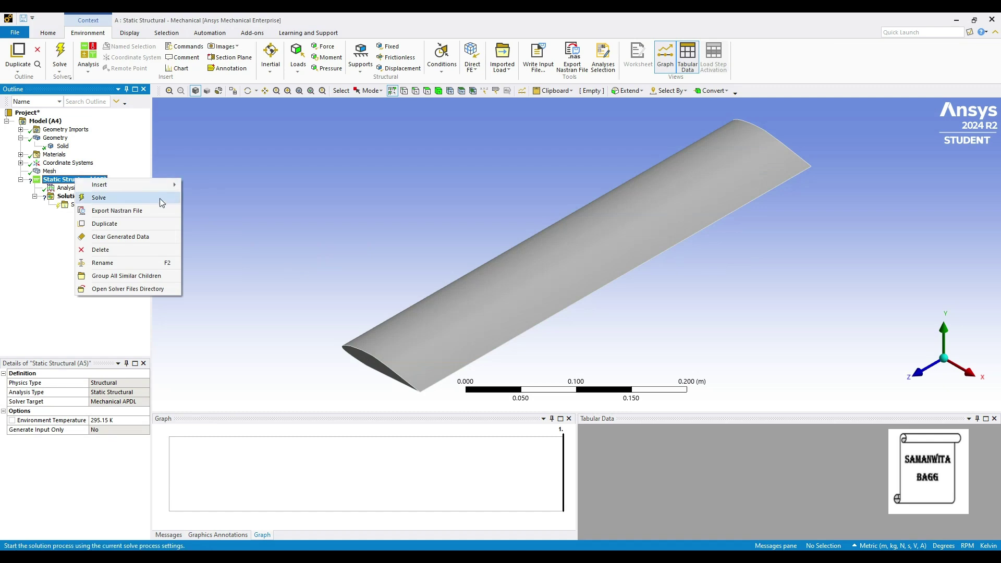
{"action": "mouse_move", "coordinate": [160, 194]}
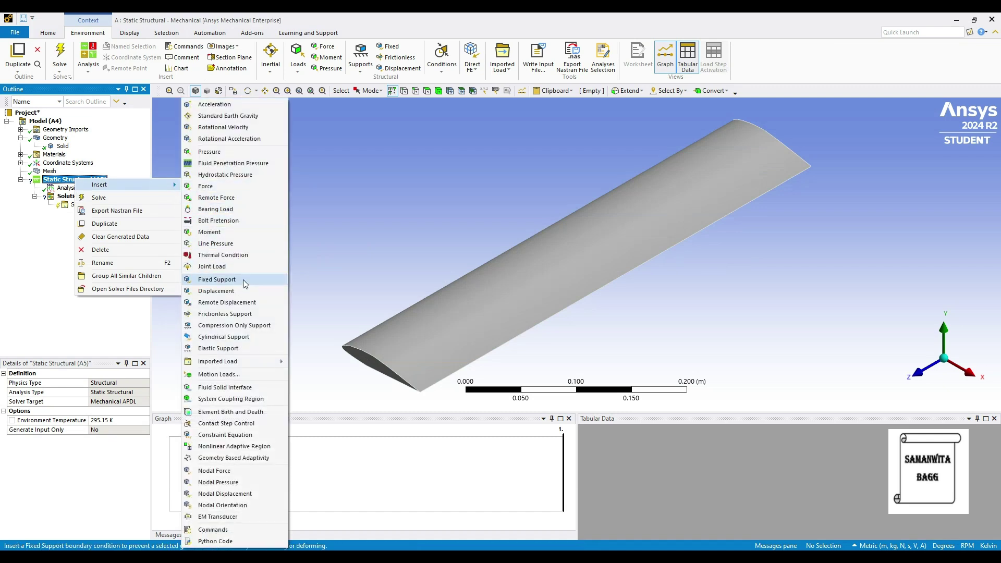
{"action": "left_click", "coordinate": [217, 279]}
{"action": "left_click", "coordinate": [372, 365]}
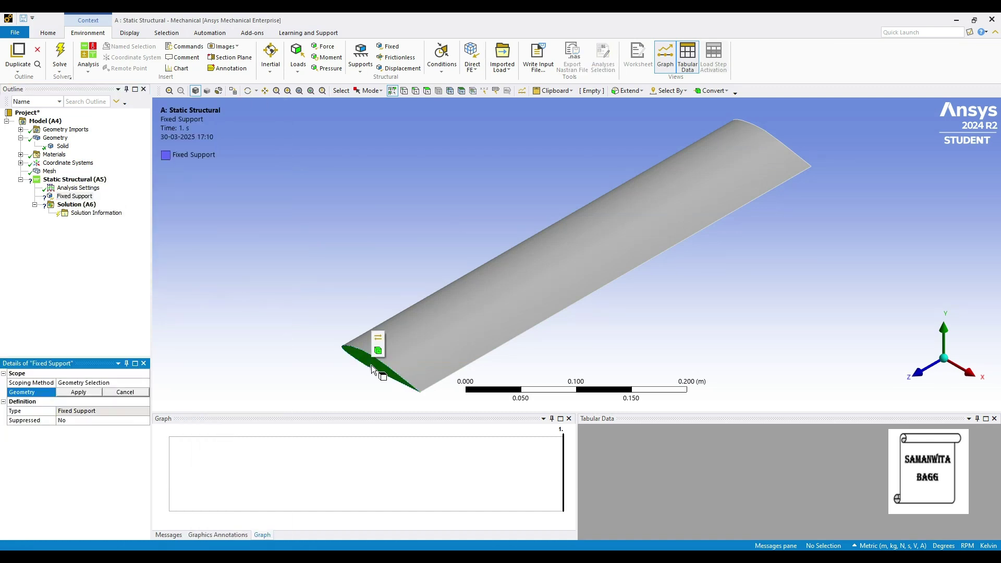
{"action": "left_click", "coordinate": [81, 393]}
Step: Insert a rotational velocity load into the static structural analysis
{"action": "left_click", "coordinate": [87, 182]}
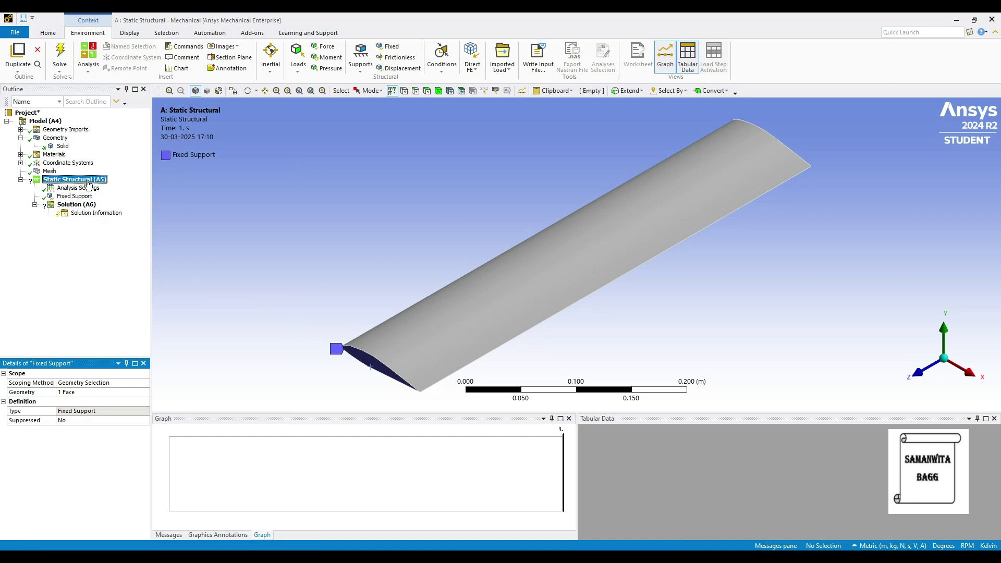
{"action": "right_click", "coordinate": [88, 183]}
{"action": "mouse_move", "coordinate": [157, 187]}
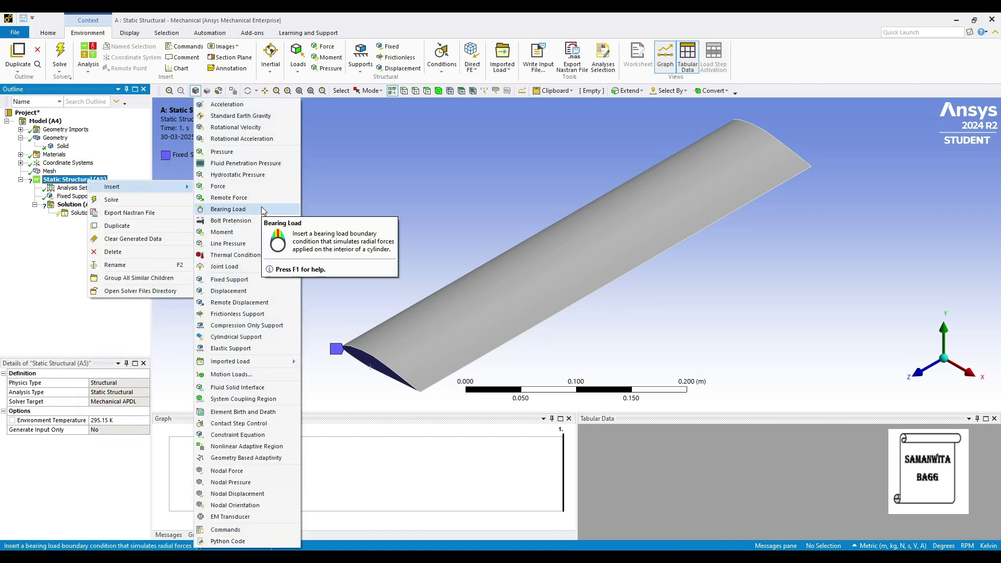
{"action": "left_click", "coordinate": [260, 127]}
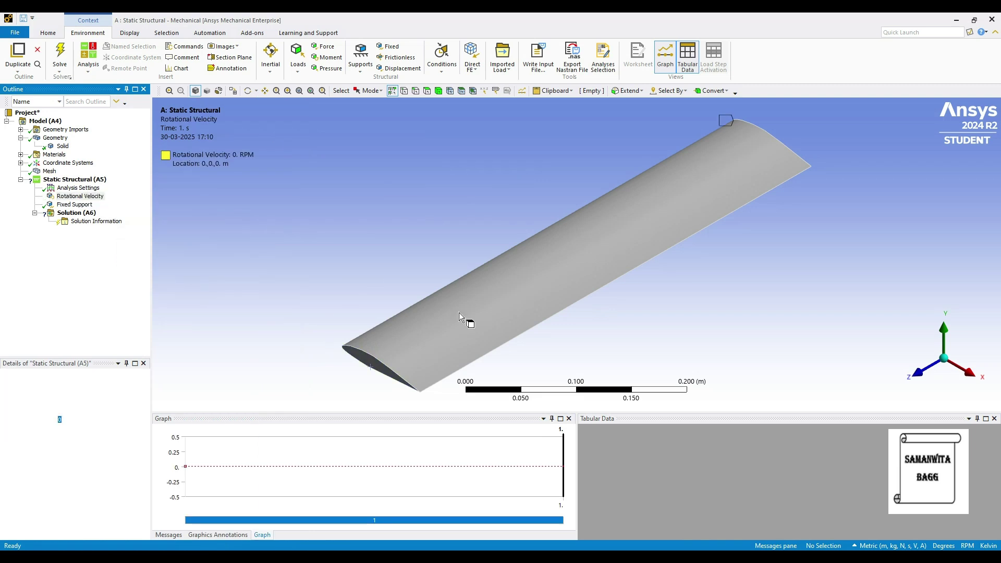
Step: Try to scope the rotational velocity to the blade's outer faces
{"action": "left_click", "coordinate": [521, 293]}
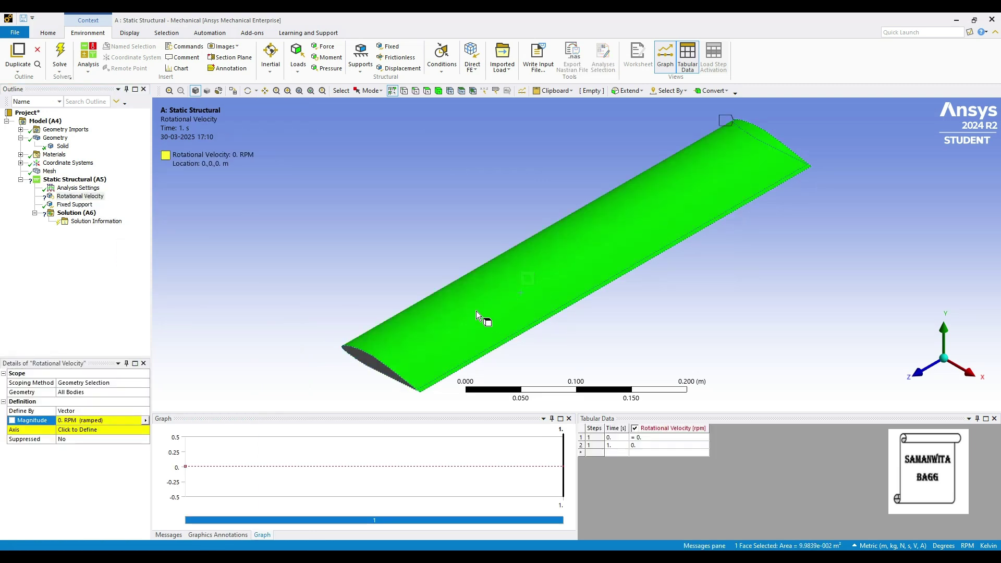
{"action": "middle_click_drag", "start_coordinate": [383, 335], "coordinate": [528, 211]}
{"action": "left_click", "coordinate": [462, 343], "text": "ctrl"}
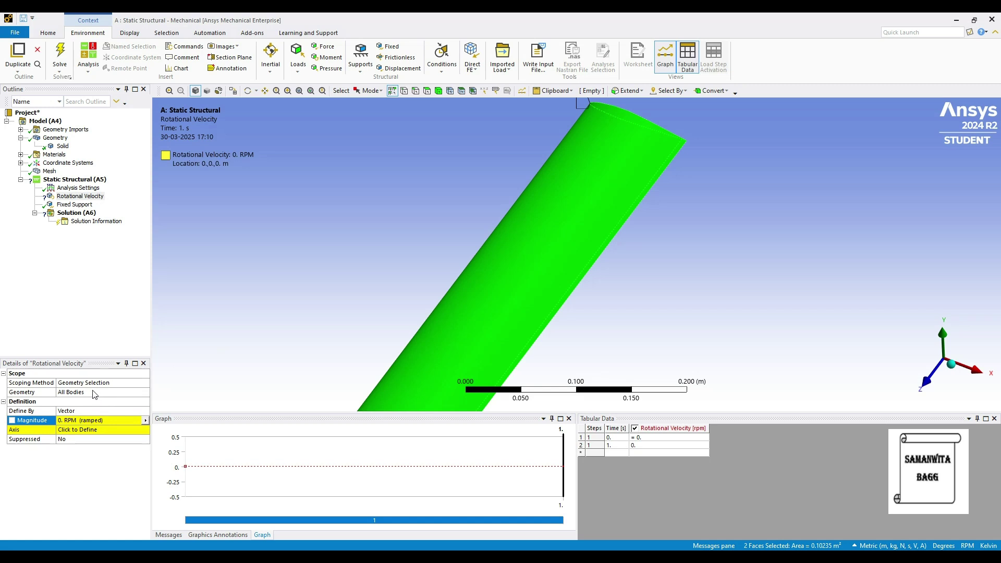
{"action": "left_click", "coordinate": [72, 395]}
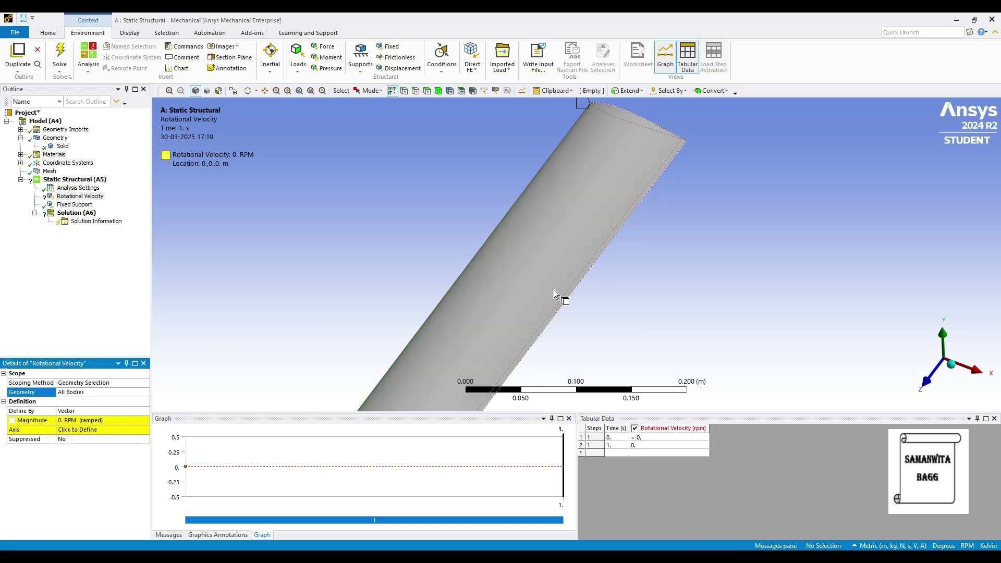
{"action": "scroll", "coordinate": [527, 315], "scroll_direction": "down", "scroll_amount": 2}
{"action": "middle_click_drag", "start_coordinate": [481, 346], "coordinate": [496, 331]}
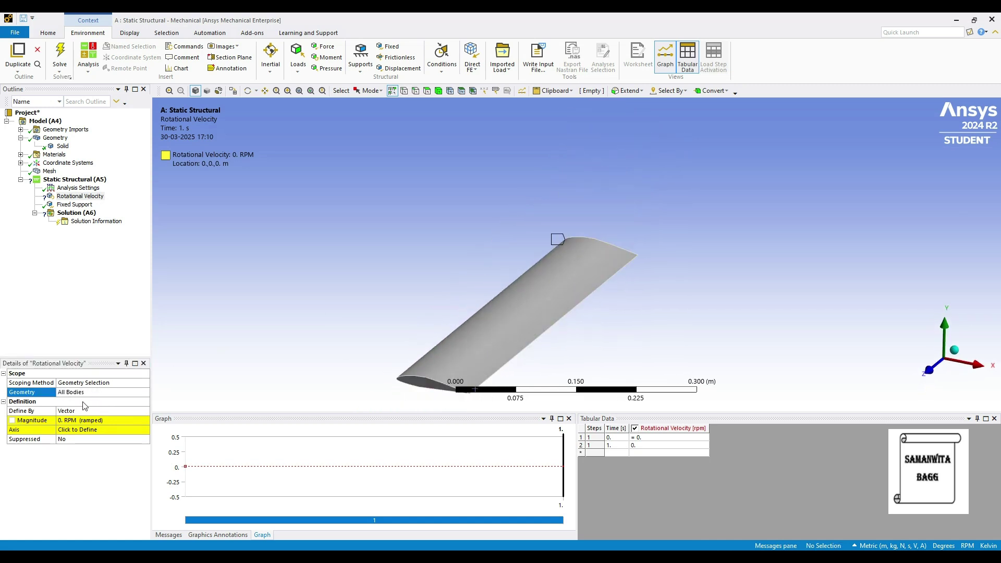
Step: Define the rotational velocity by components and set its Z component to 1000 RPM
{"action": "left_click", "coordinate": [89, 411]}
{"action": "left_click", "coordinate": [146, 412]}
{"action": "left_click", "coordinate": [86, 422]}
{"action": "left_click", "coordinate": [71, 449]}
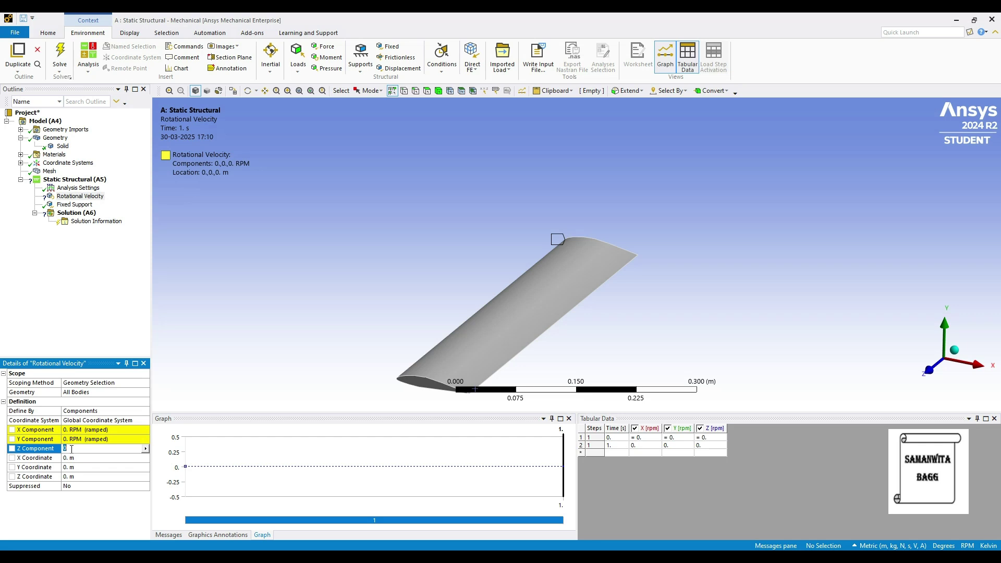
{"action": "type", "text": "1000"}
{"action": "key", "text": "Return"}
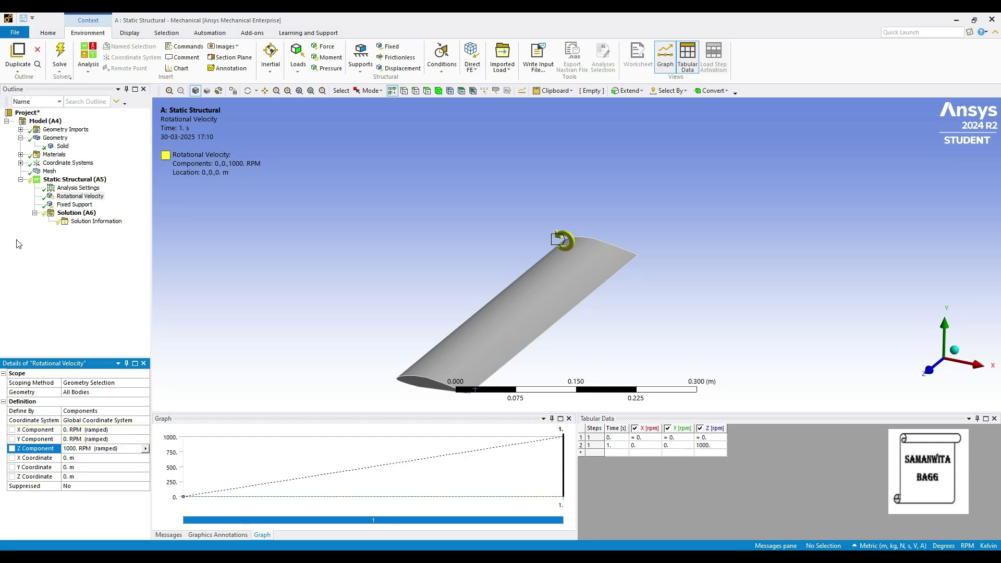
Step: Add a Total Deformation result to the solution of the static structural analysis
{"action": "left_click", "coordinate": [89, 215]}
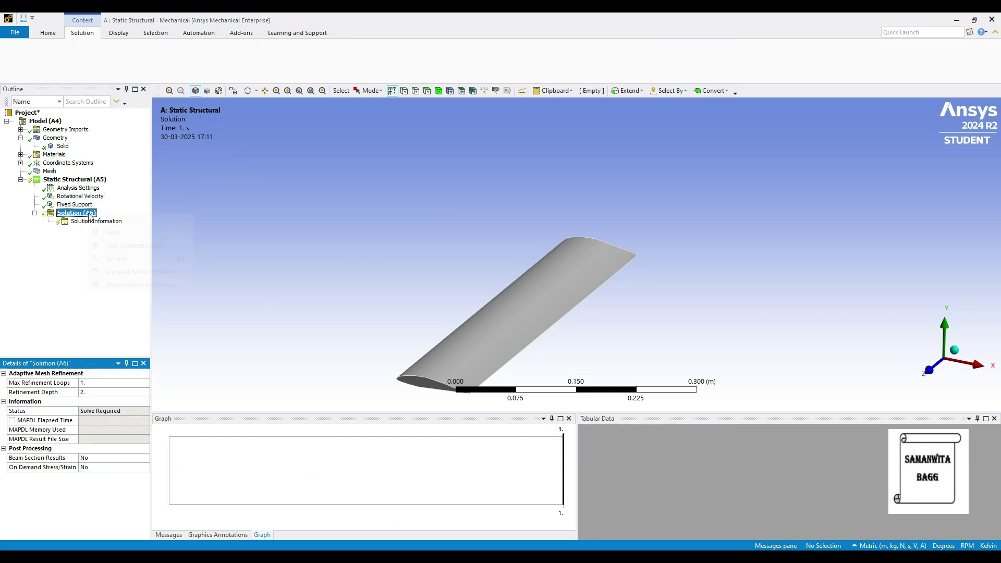
{"action": "right_click", "coordinate": [88, 216]}
{"action": "mouse_move", "coordinate": [113, 220]}
{"action": "mouse_move", "coordinate": [240, 228]}
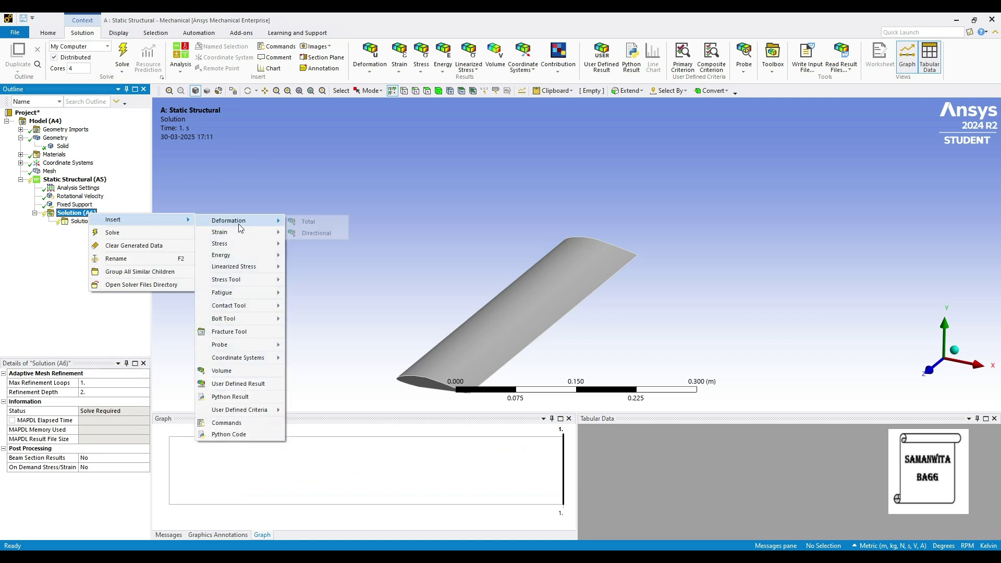
{"action": "left_click", "coordinate": [310, 222]}
Step: Add an Equivalent (von-Mises) elastic strain result to the solution
{"action": "right_click", "coordinate": [87, 216]}
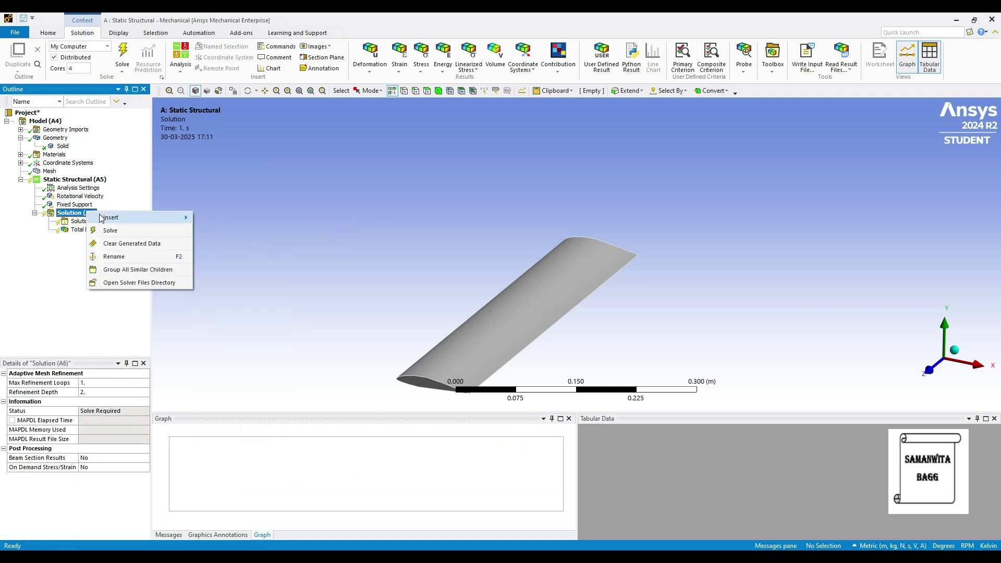
{"action": "mouse_move", "coordinate": [112, 218]}
{"action": "mouse_move", "coordinate": [249, 236]}
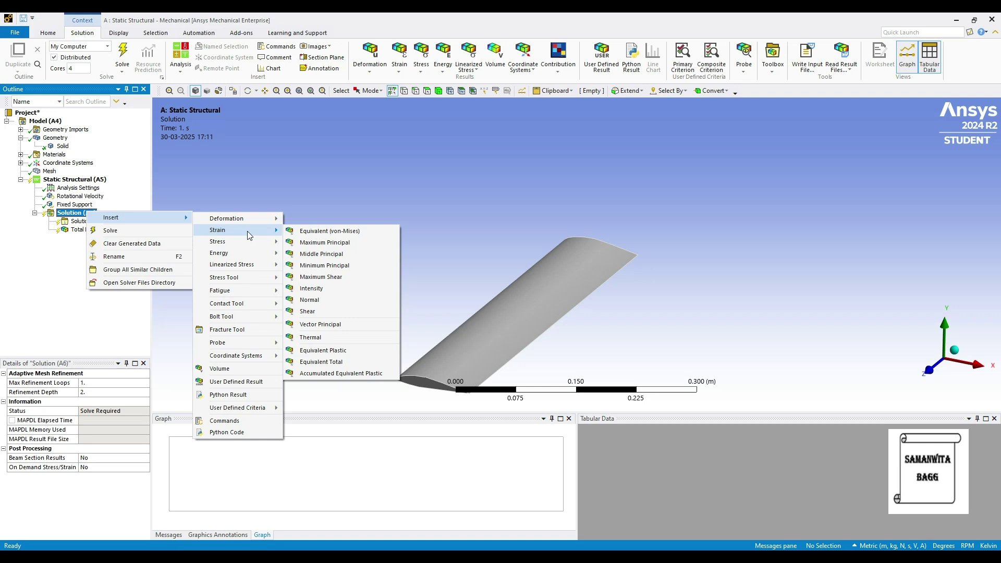
{"action": "left_click", "coordinate": [326, 231]}
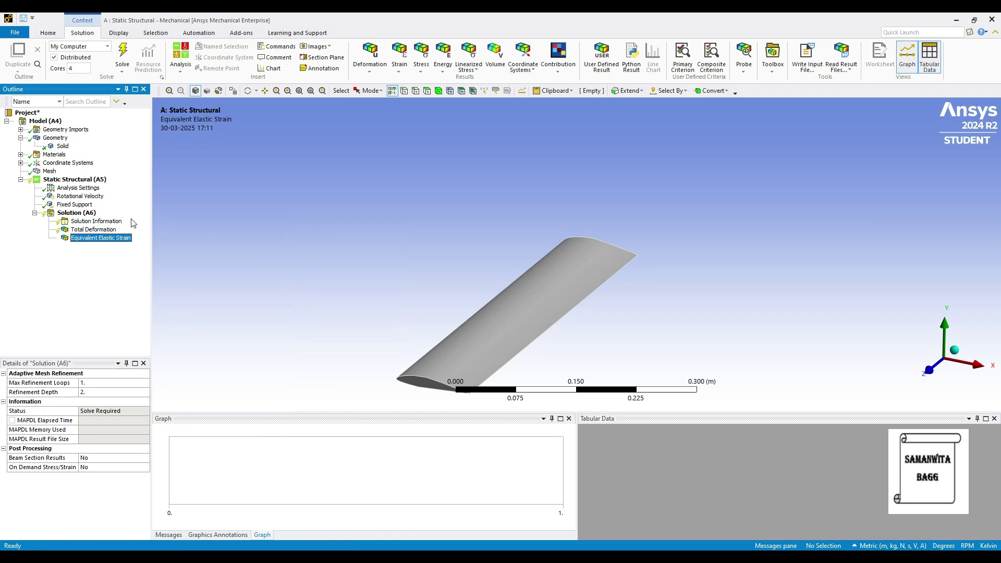
Step: Add an Equivalent (von-Mises) stress result to the solution
{"action": "right_click", "coordinate": [83, 216]}
{"action": "mouse_move", "coordinate": [112, 216]}
{"action": "mouse_move", "coordinate": [218, 243]}
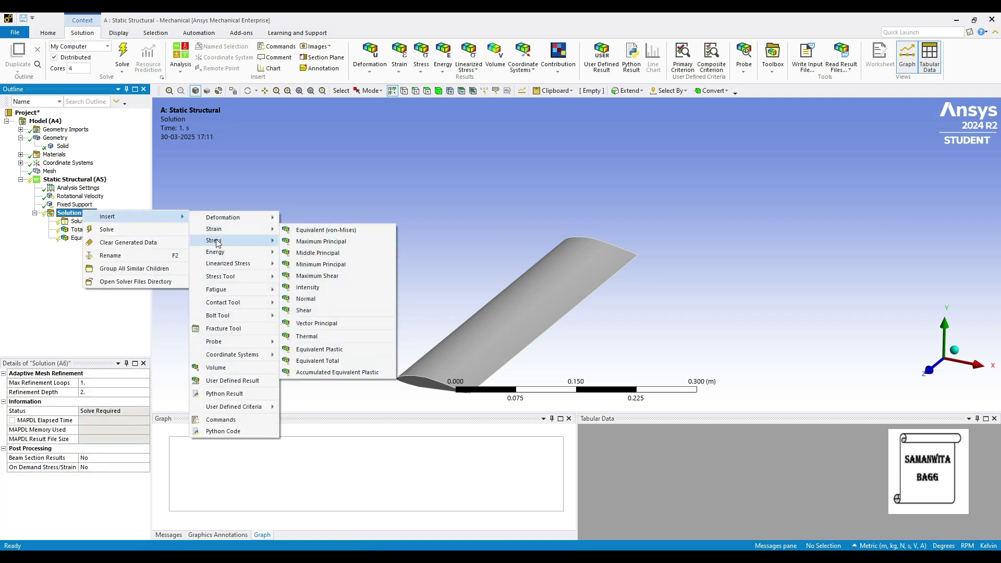
{"action": "left_click", "coordinate": [313, 241]}
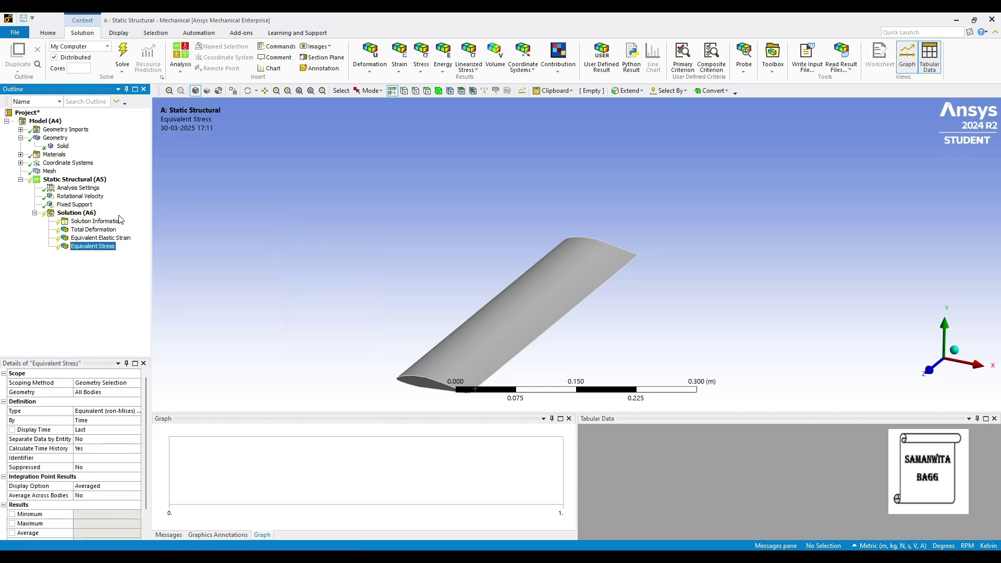
Step: Insert a Fatigue Tool into the solution of the static structural analysis
{"action": "right_click", "coordinate": [91, 214]}
{"action": "mouse_move", "coordinate": [115, 217]}
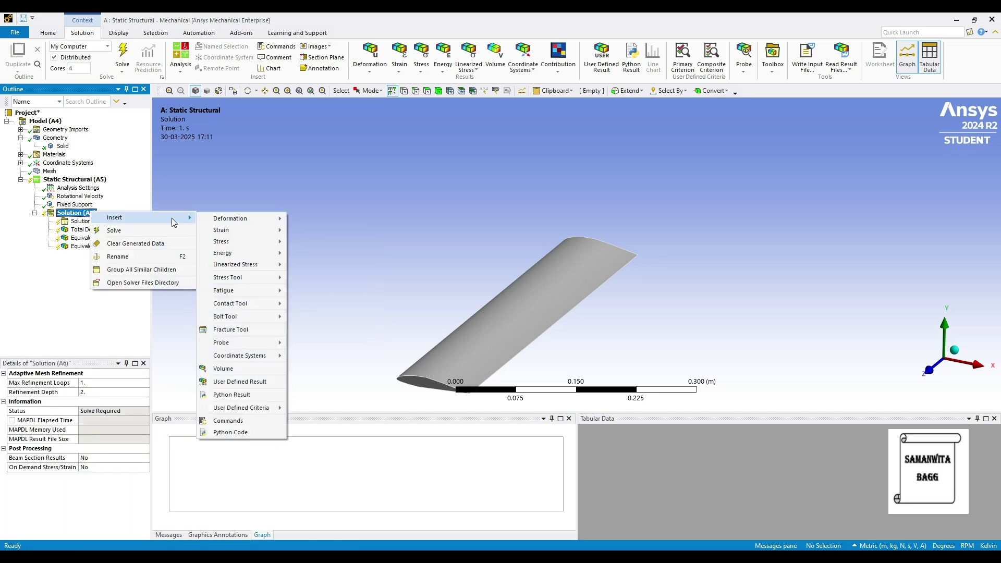
{"action": "mouse_move", "coordinate": [228, 277]}
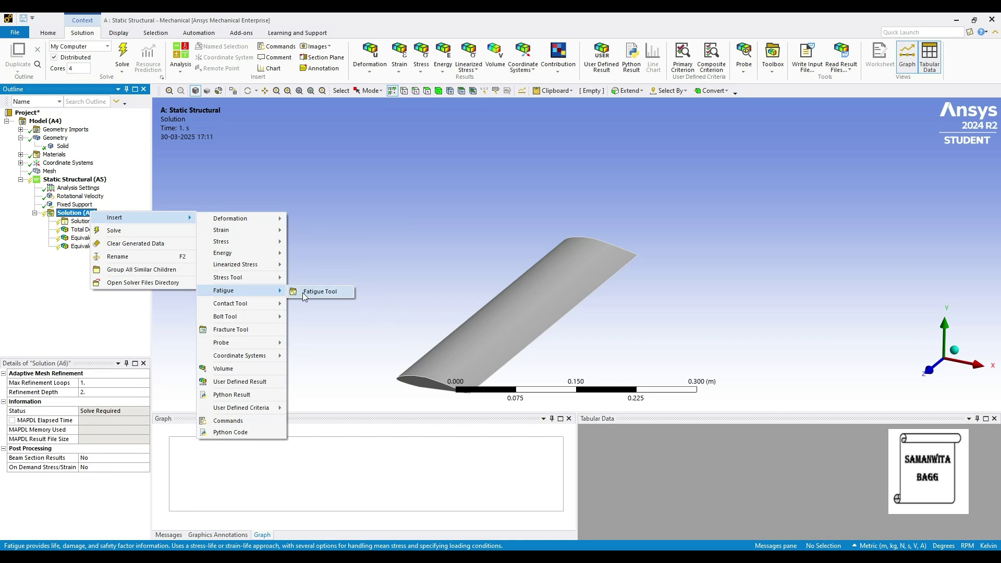
{"action": "left_click", "coordinate": [321, 290]}
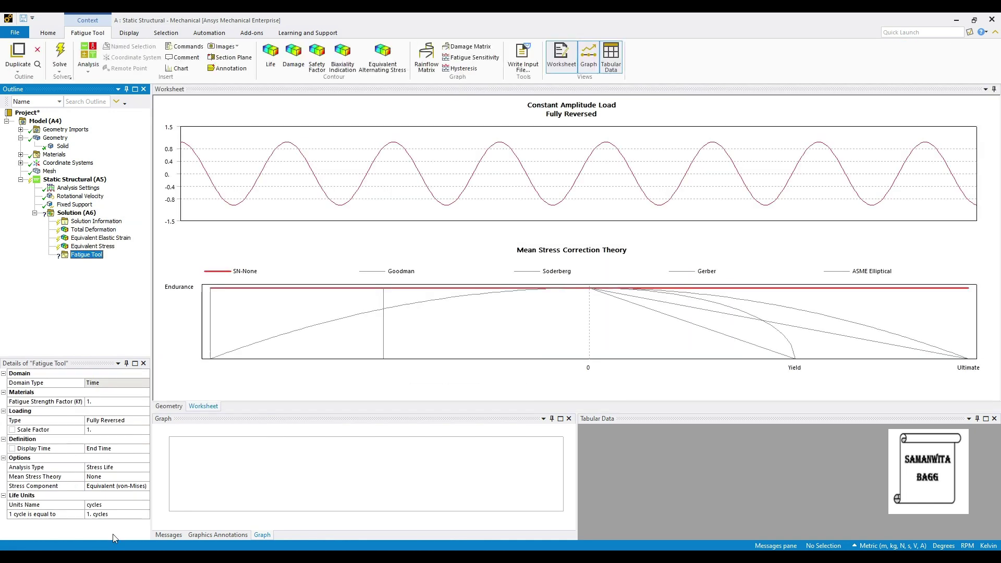
Step: Set the fatigue tool's mean stress theory to Goodman
{"action": "left_click", "coordinate": [132, 477]}
{"action": "left_click", "coordinate": [133, 477]}
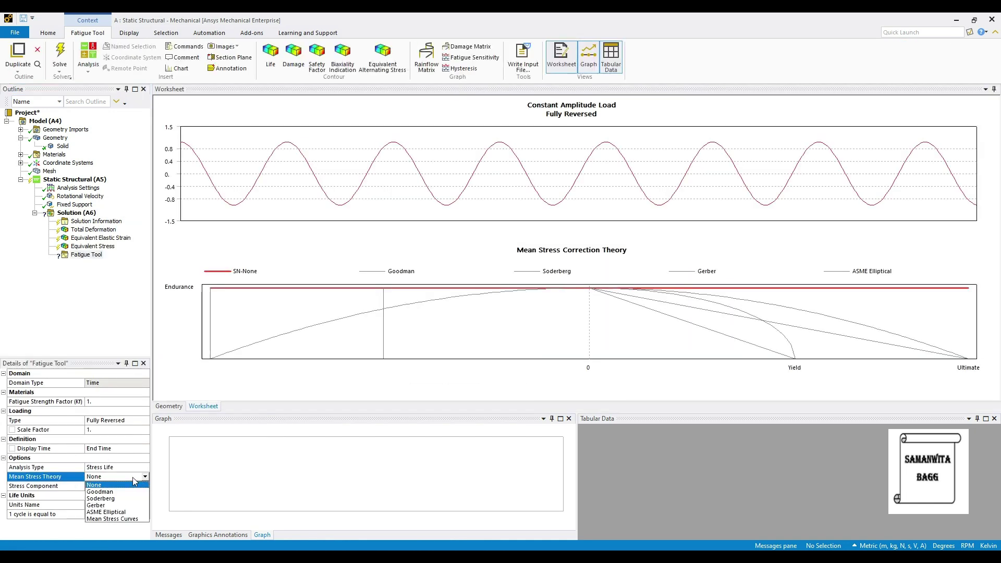
{"action": "left_click", "coordinate": [120, 485]}
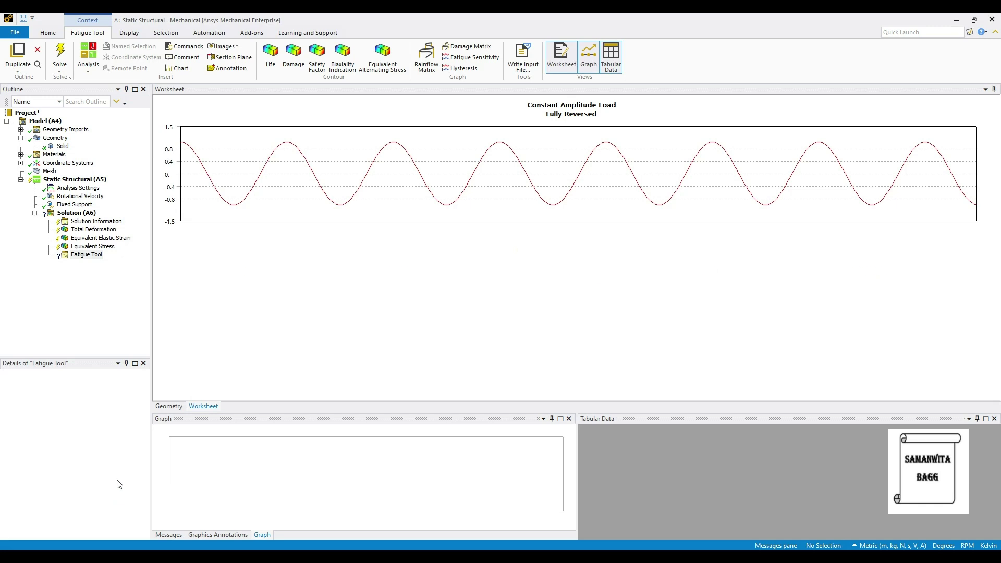
Step: Add Life and Damage results under the fatigue tool
{"action": "right_click", "coordinate": [89, 255]}
{"action": "mouse_move", "coordinate": [115, 260]}
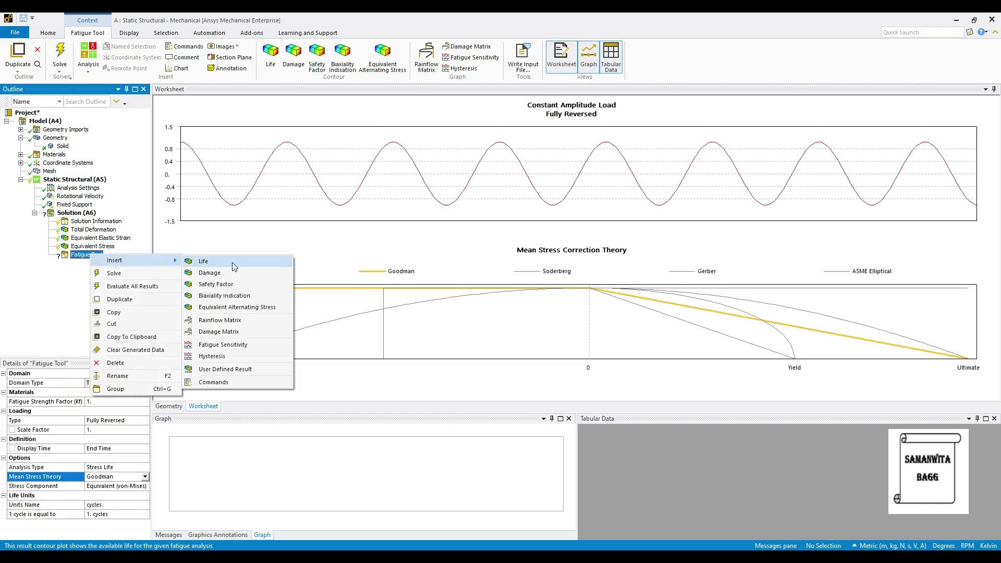
{"action": "left_click", "coordinate": [195, 261]}
{"action": "left_click", "coordinate": [85, 255]}
{"action": "right_click", "coordinate": [81, 256]}
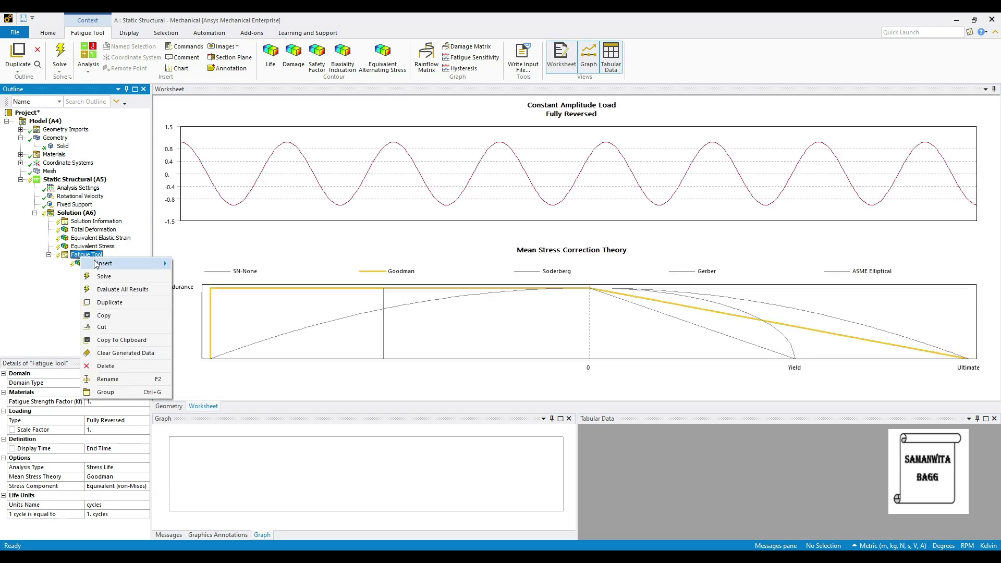
{"action": "left_click", "coordinate": [217, 278]}
Step: Add a Safety Factor result under the fatigue tool
{"action": "left_click", "coordinate": [85, 255]}
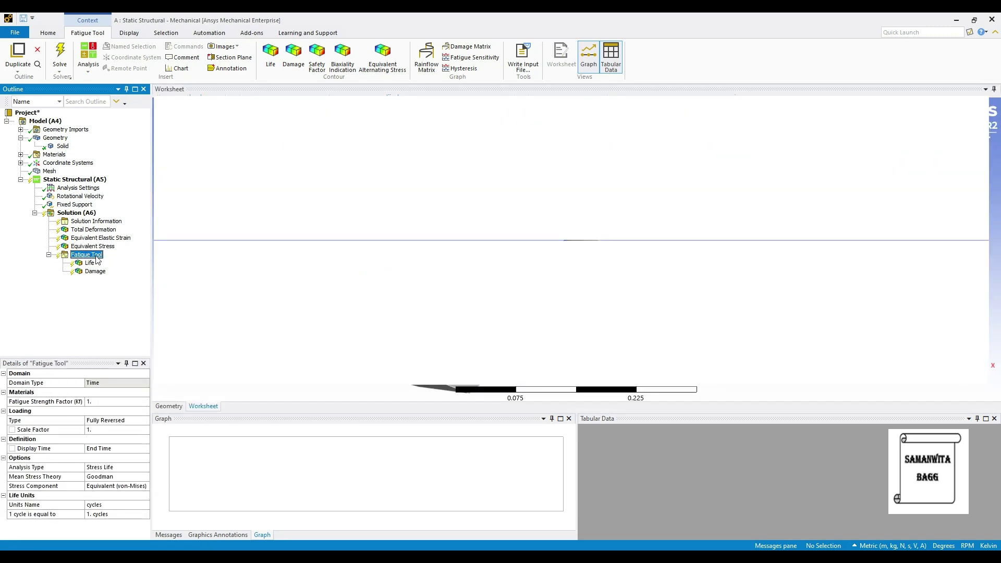
{"action": "right_click", "coordinate": [85, 255]}
{"action": "mouse_move", "coordinate": [118, 261]}
{"action": "left_click", "coordinate": [233, 285]}
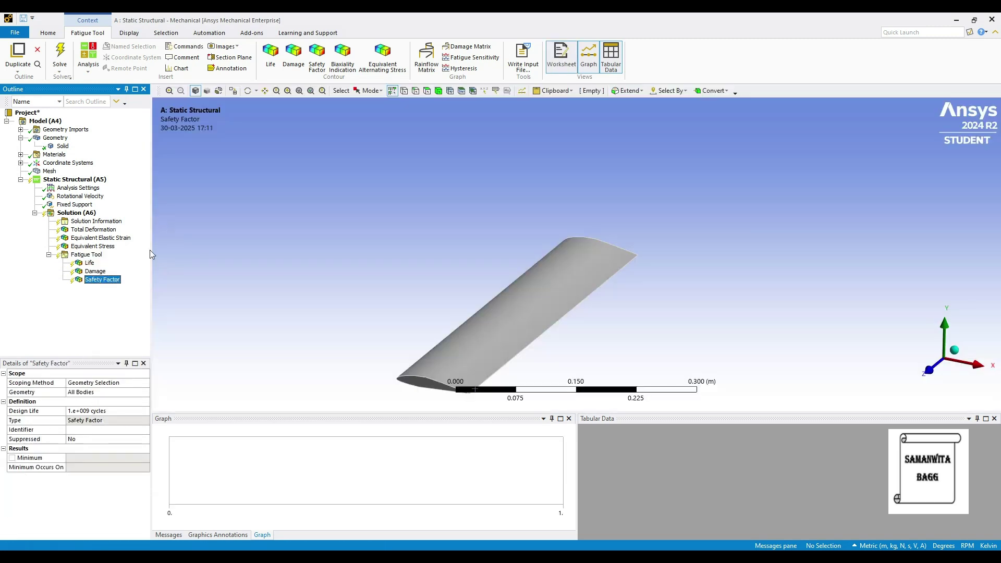
Step: Solve the static structural analysis and display the total deformation result
{"action": "left_click", "coordinate": [93, 214]}
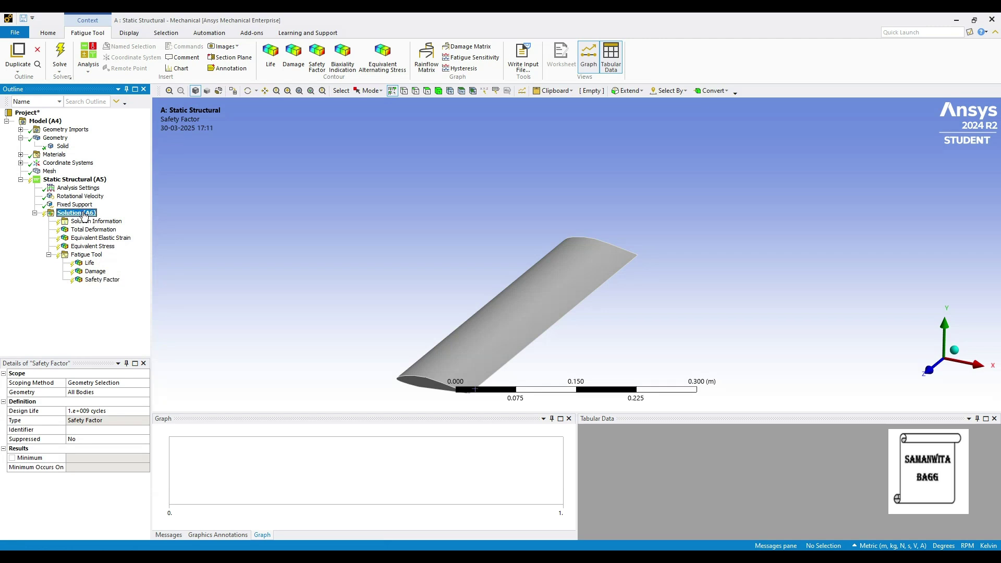
{"action": "left_click", "coordinate": [123, 54]}
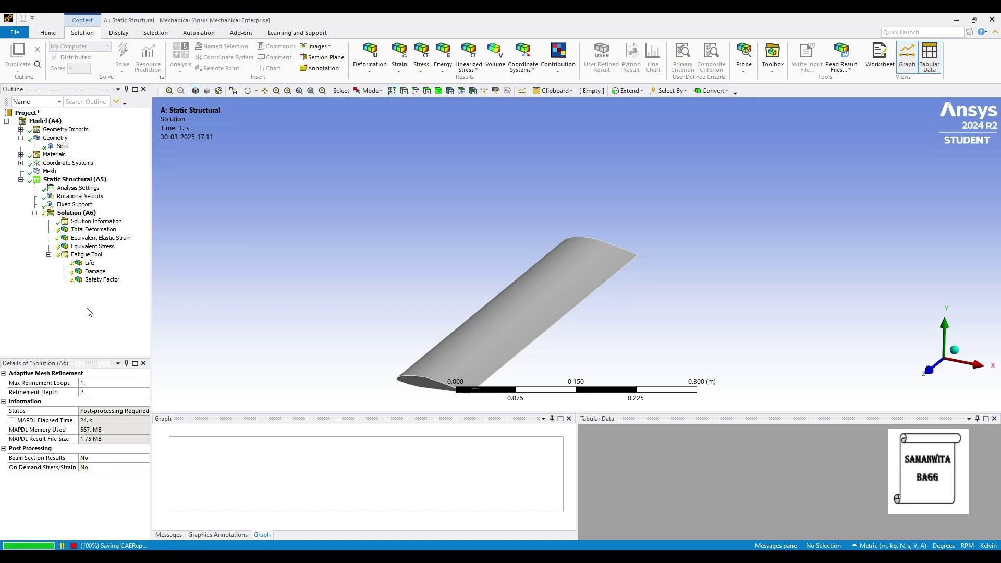
{"action": "left_click", "coordinate": [93, 229]}
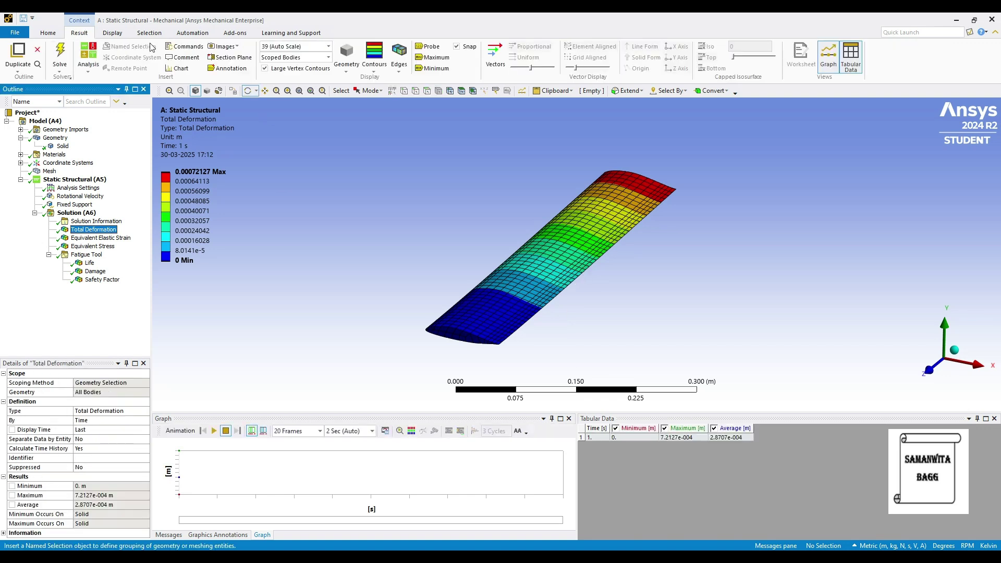
Step: Show the total deformation plot with smooth contours and no wireframe edges
{"action": "left_click", "coordinate": [374, 62]}
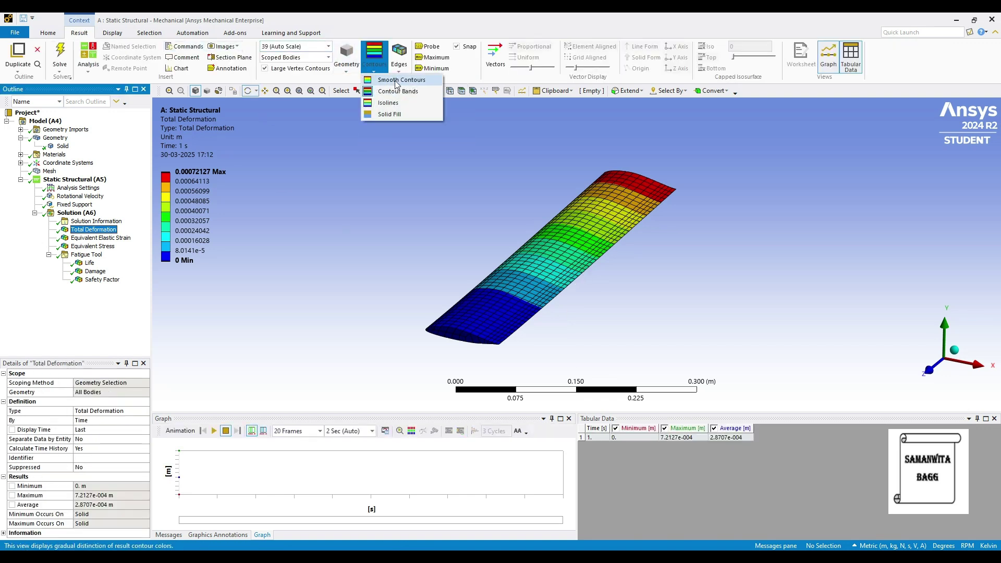
{"action": "left_click", "coordinate": [396, 83]}
{"action": "left_click", "coordinate": [405, 73]}
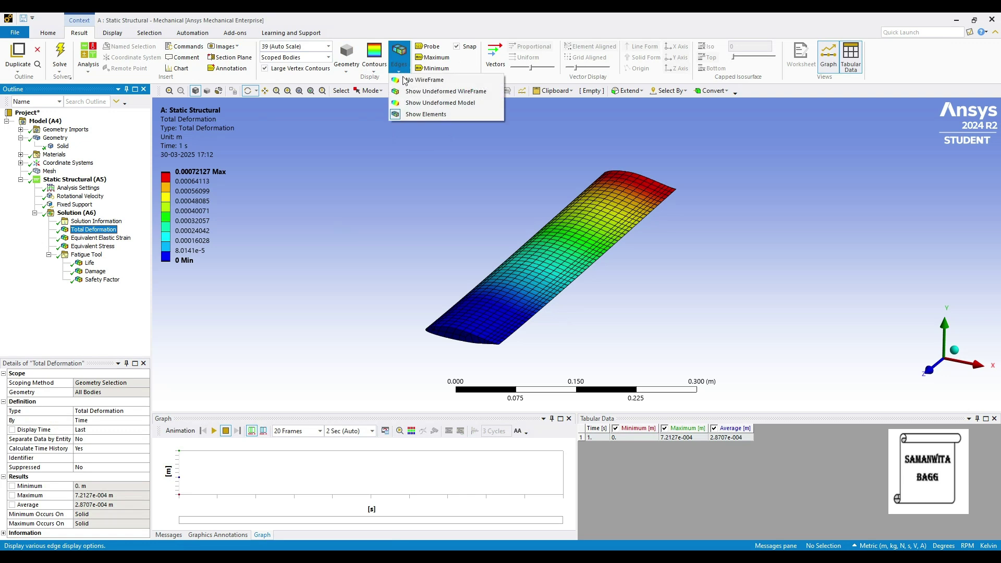
{"action": "left_click", "coordinate": [420, 82]}
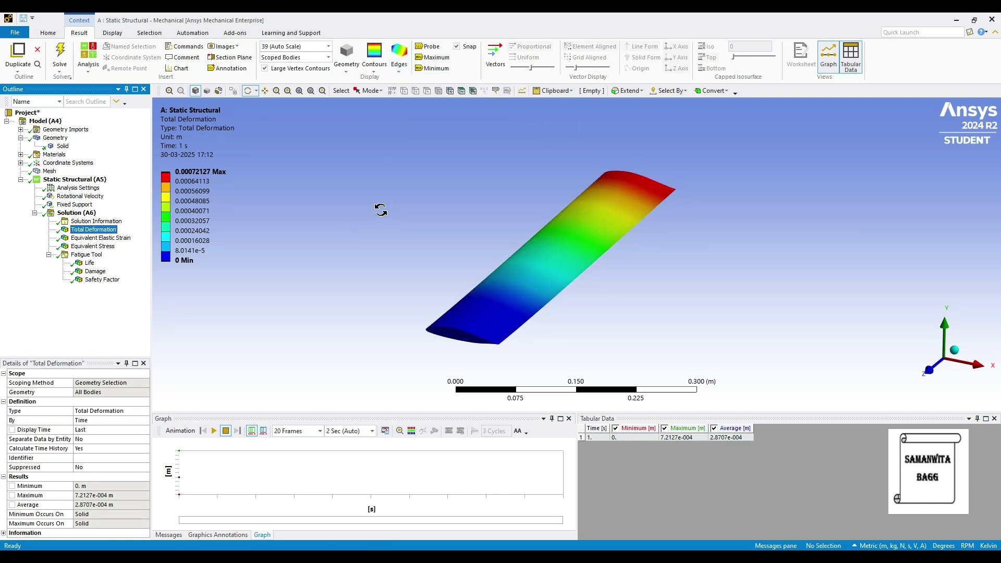
Step: Change the unit system to Metric (mm, kg, N, s, mV, mA)
{"action": "scroll", "coordinate": [380, 224], "scroll_direction": "up", "scroll_amount": 2}
{"action": "scroll", "coordinate": [385, 277], "scroll_direction": "up", "scroll_amount": 1}
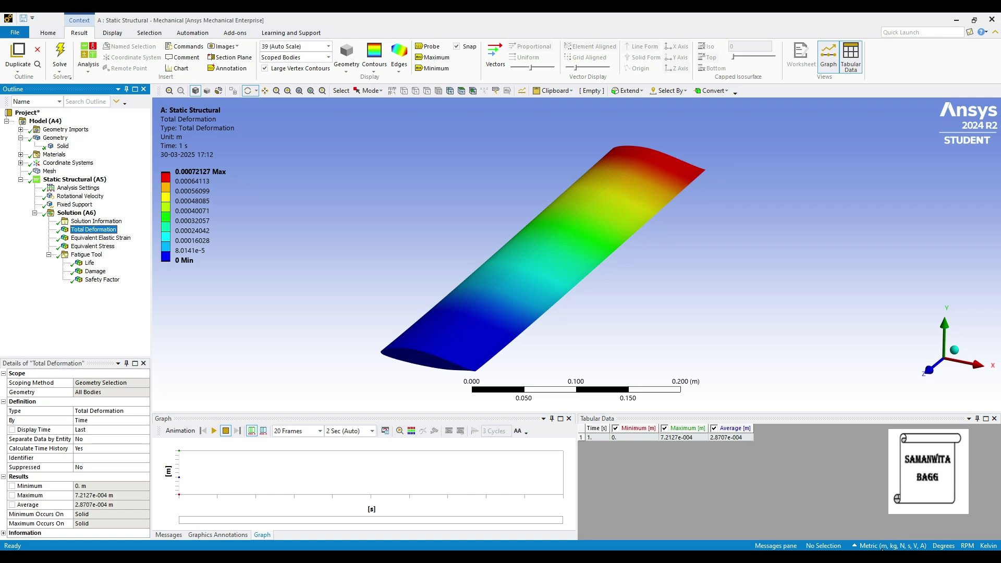
{"action": "left_click", "coordinate": [883, 549]}
{"action": "left_click", "coordinate": [904, 374]}
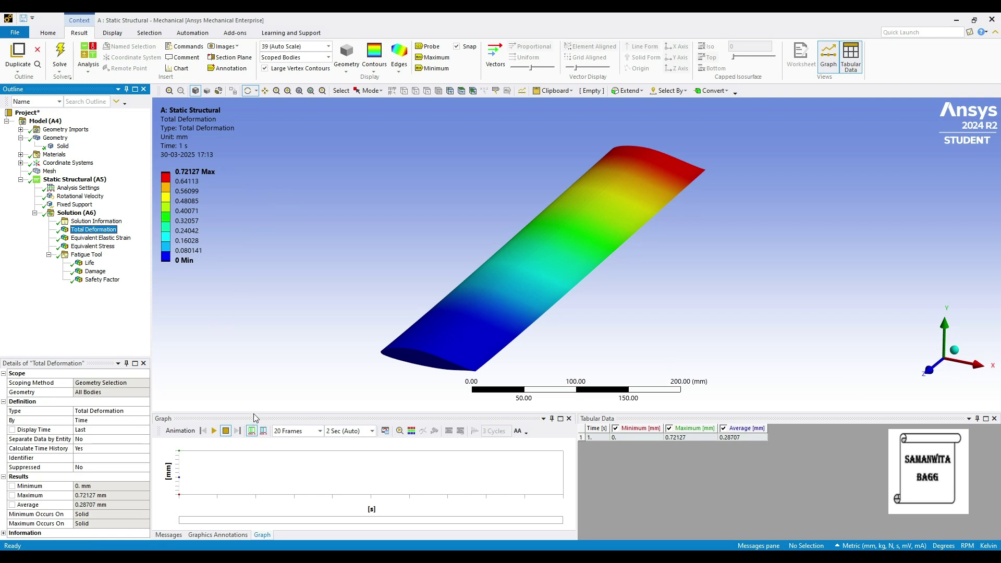
Step: Play the total deformation animation and inspect the blade's motion from another angle
{"action": "left_click", "coordinate": [214, 432]}
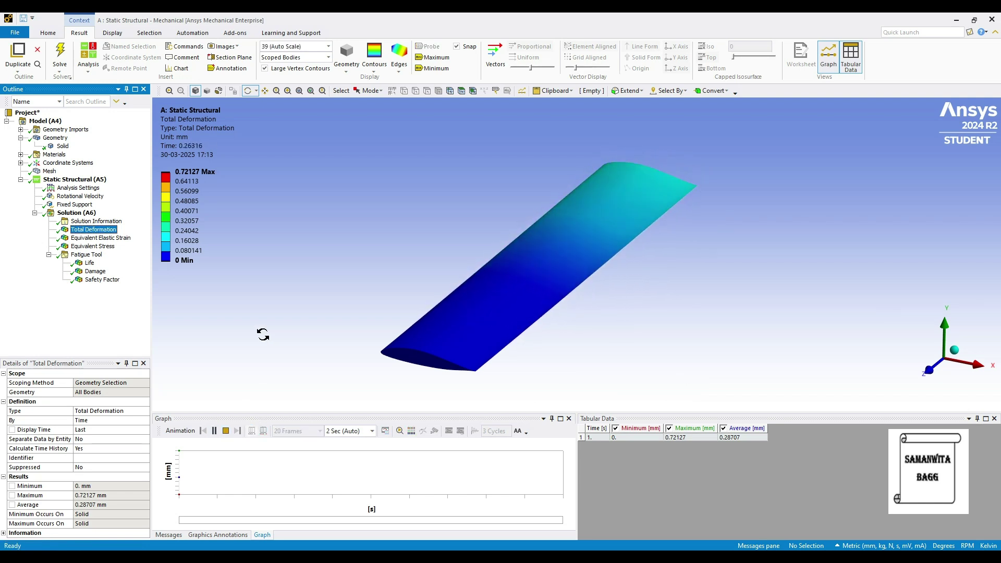
{"action": "left_click_drag", "start_coordinate": [404, 377], "coordinate": [268, 295]}
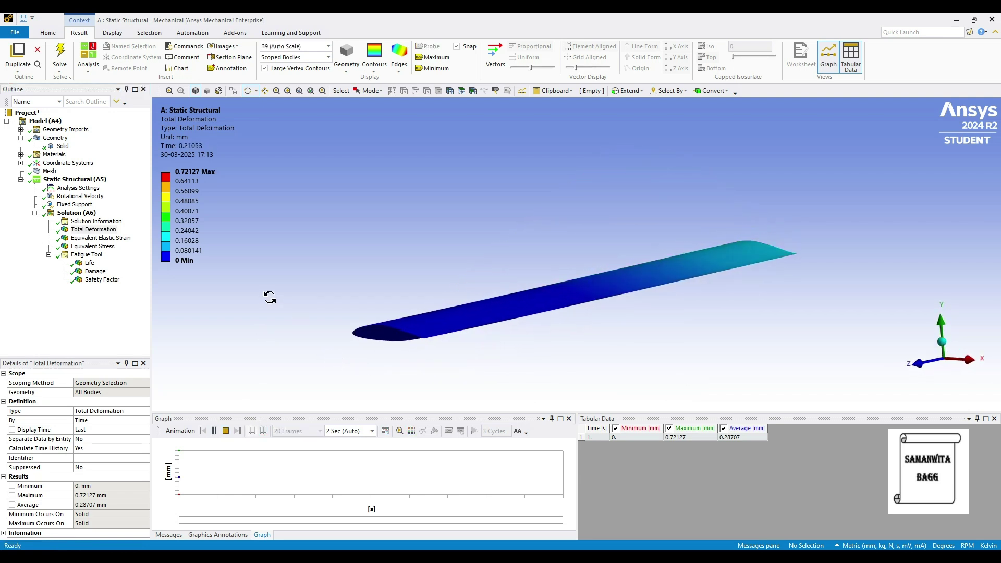
{"action": "left_click", "coordinate": [214, 431]}
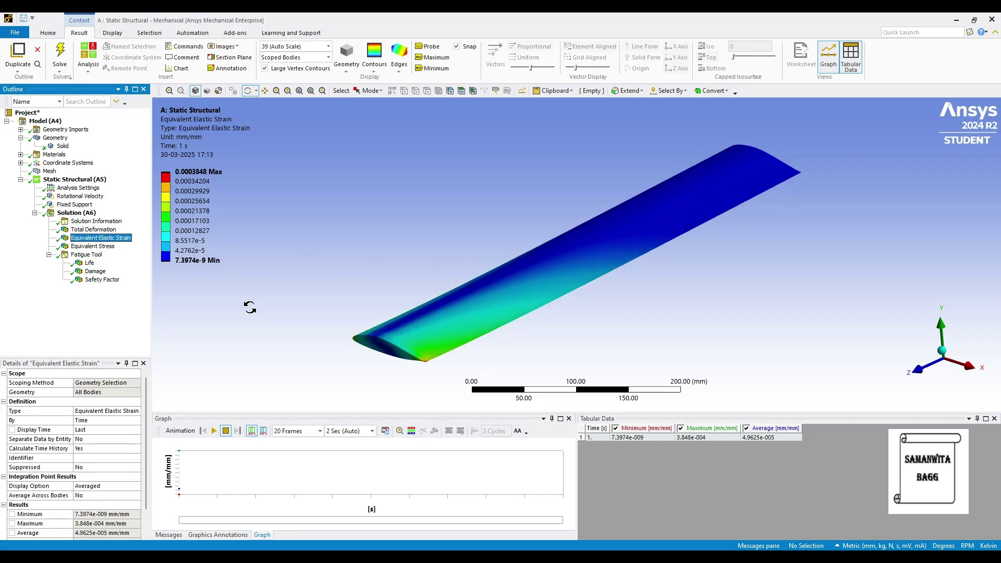
Step: Display the equivalent elastic strain result with its maximum and minimum location labels turned on
{"action": "scroll", "coordinate": [393, 374], "scroll_direction": "up", "scroll_amount": 2}
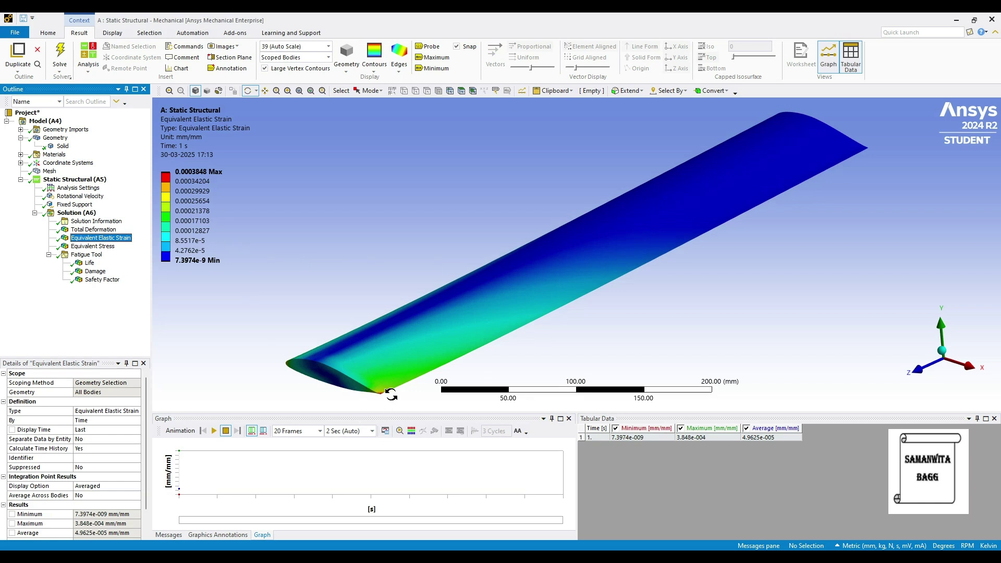
{"action": "left_click", "coordinate": [432, 57]}
{"action": "left_click", "coordinate": [432, 68]}
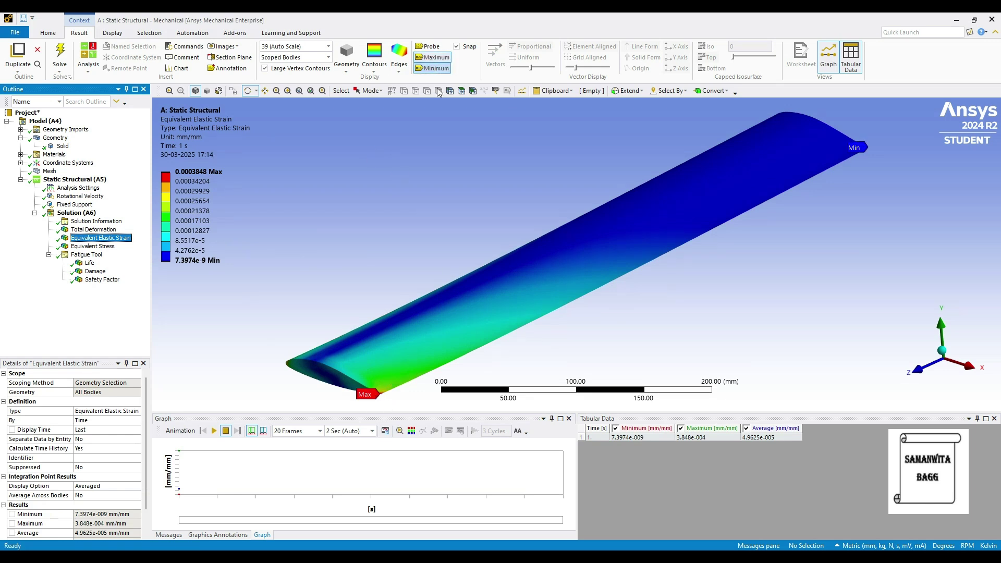
{"action": "scroll", "coordinate": [743, 174], "scroll_direction": "down", "scroll_amount": 1}
{"action": "scroll", "coordinate": [394, 370], "scroll_direction": "down", "scroll_amount": 1}
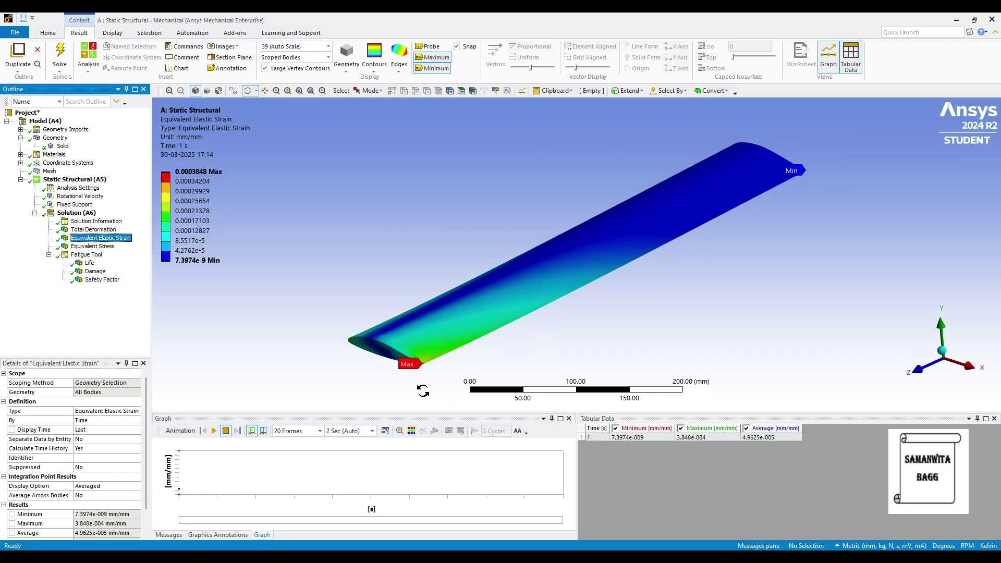
{"action": "left_click", "coordinate": [214, 182]}
{"action": "left_click", "coordinate": [309, 215]}
Step: Examine the equivalent stress result and compare the fatigue tool's Life and Damage results on the blade
{"action": "left_click", "coordinate": [93, 246]}
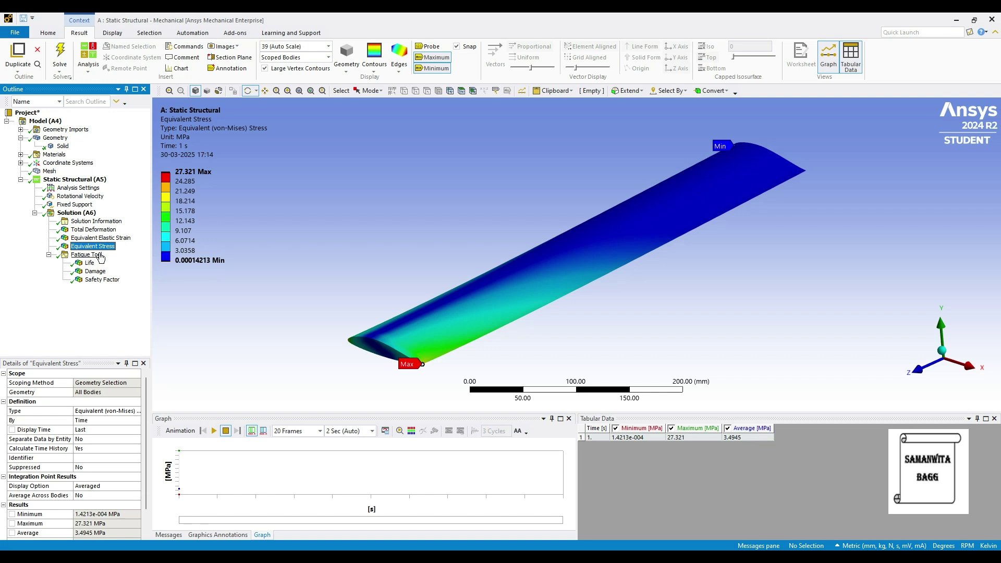
{"action": "left_click", "coordinate": [90, 263]}
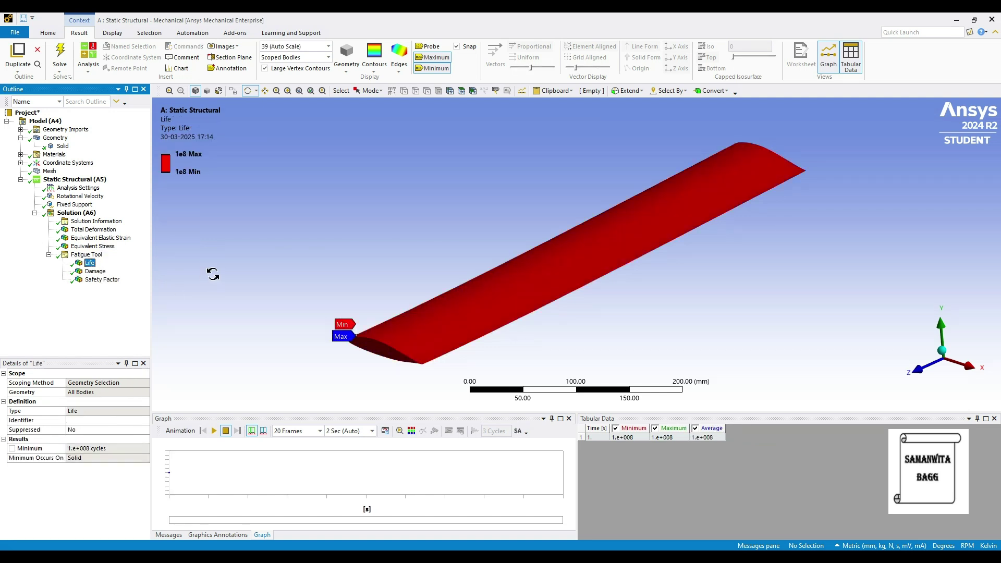
{"action": "mouse_move", "coordinate": [548, 293]}
{"action": "left_mouse_down"}
{"action": "mouse_move", "coordinate": [574, 318]}
{"action": "mouse_move", "coordinate": [550, 292]}
{"action": "left_mouse_up"}
{"action": "left_click", "coordinate": [95, 271]}
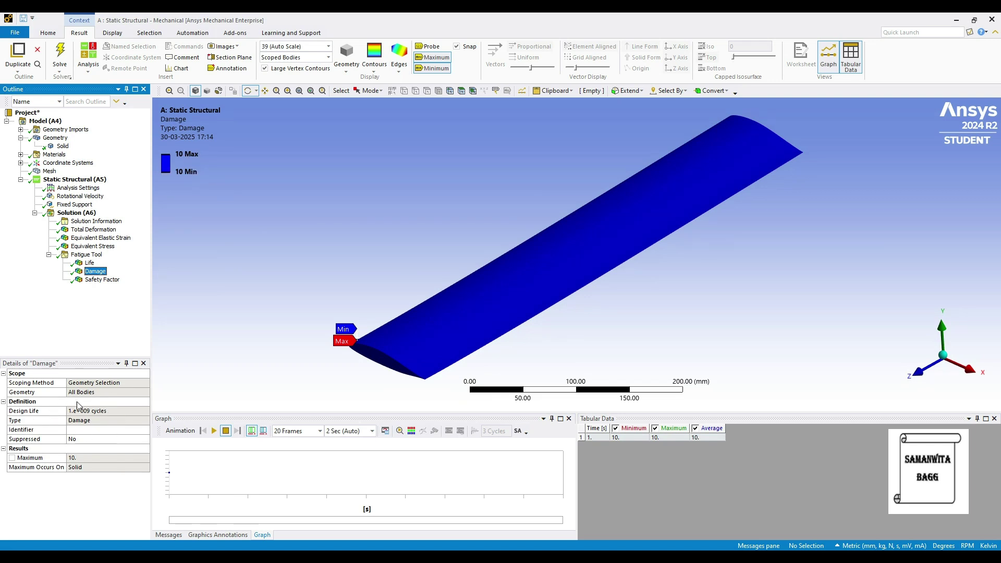
{"action": "left_click", "coordinate": [90, 262]}
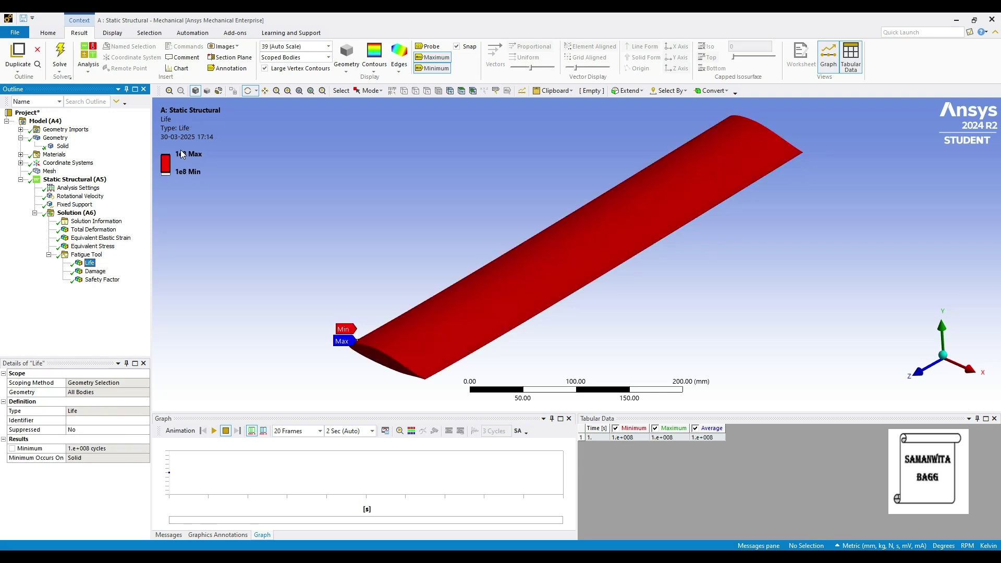
{"action": "left_click", "coordinate": [96, 271]}
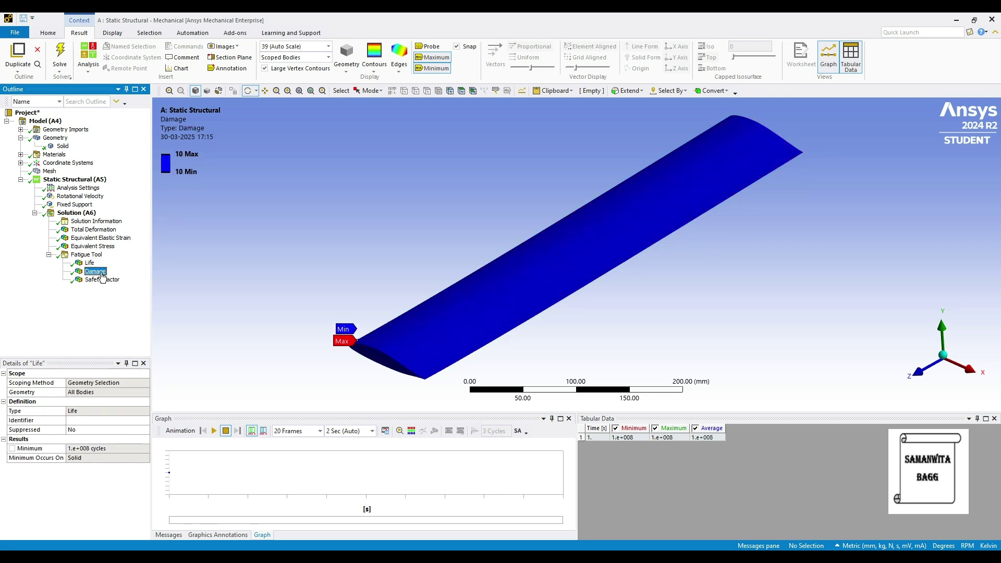
Step: Examine the safety factor result and probe its values near the fixed end and along the blade
{"action": "left_click", "coordinate": [109, 280]}
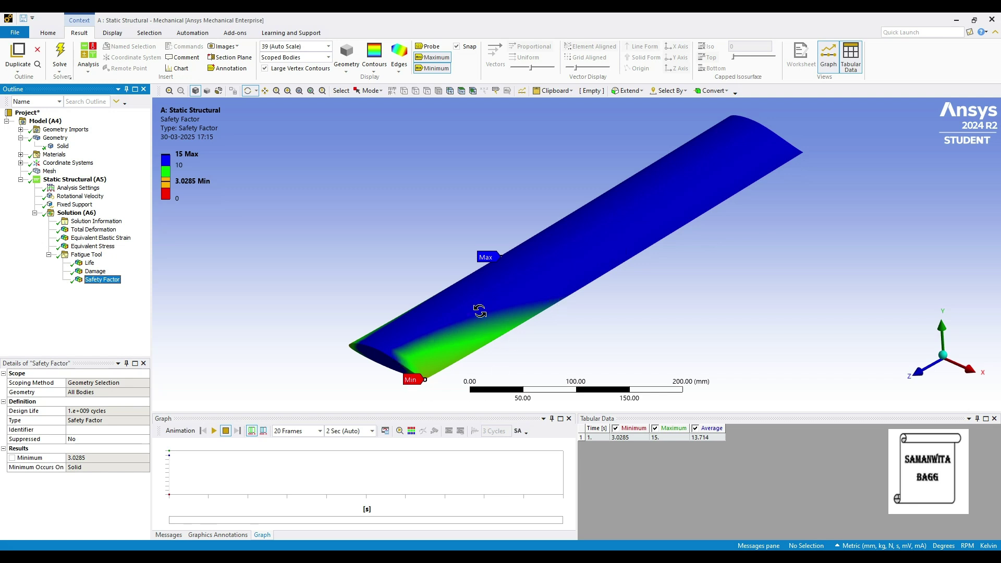
{"action": "left_click_drag", "start_coordinate": [480, 309], "coordinate": [502, 326]}
{"action": "left_click", "coordinate": [176, 166]}
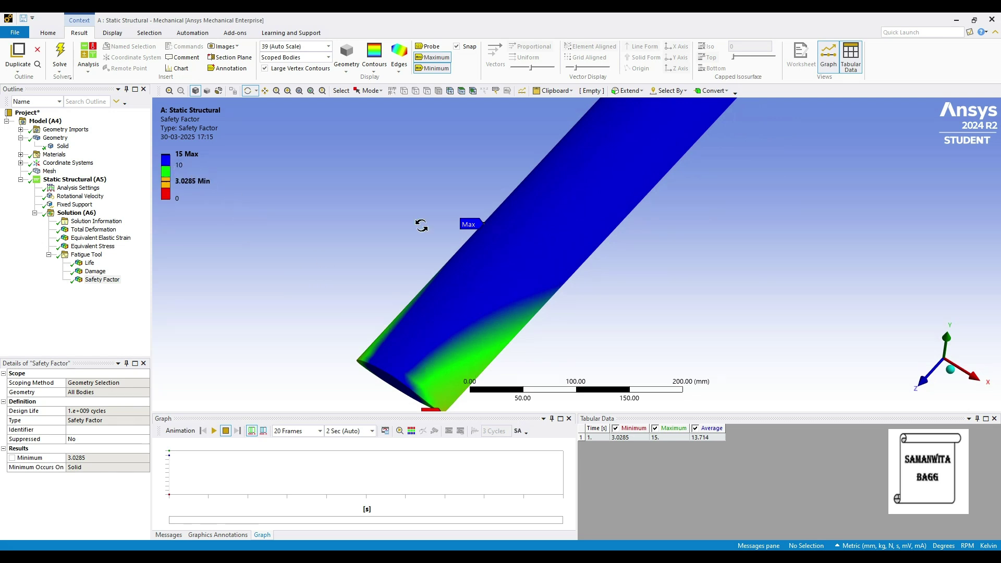
{"action": "left_click", "coordinate": [428, 47]}
{"action": "scroll", "coordinate": [443, 385], "scroll_direction": "up", "scroll_amount": 1}
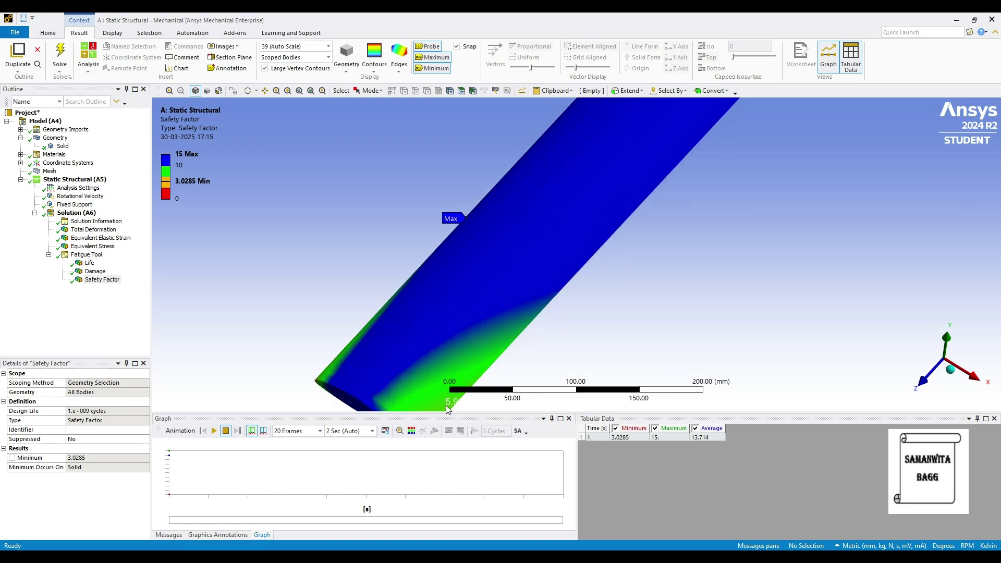
{"action": "scroll", "coordinate": [445, 407], "scroll_direction": "down", "scroll_amount": 2}
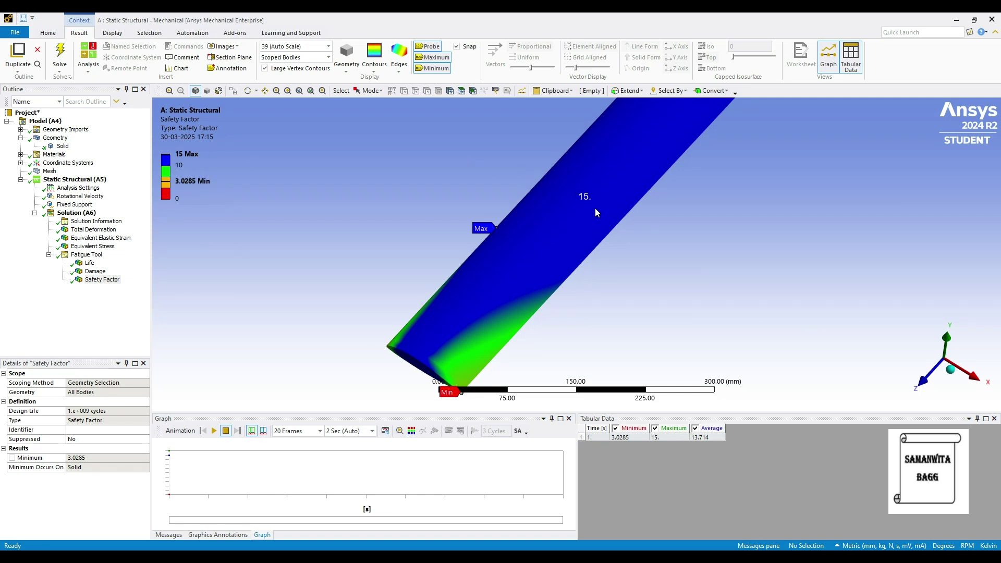
{"action": "middle_click_drag", "start_coordinate": [634, 288], "coordinate": [279, 313]}
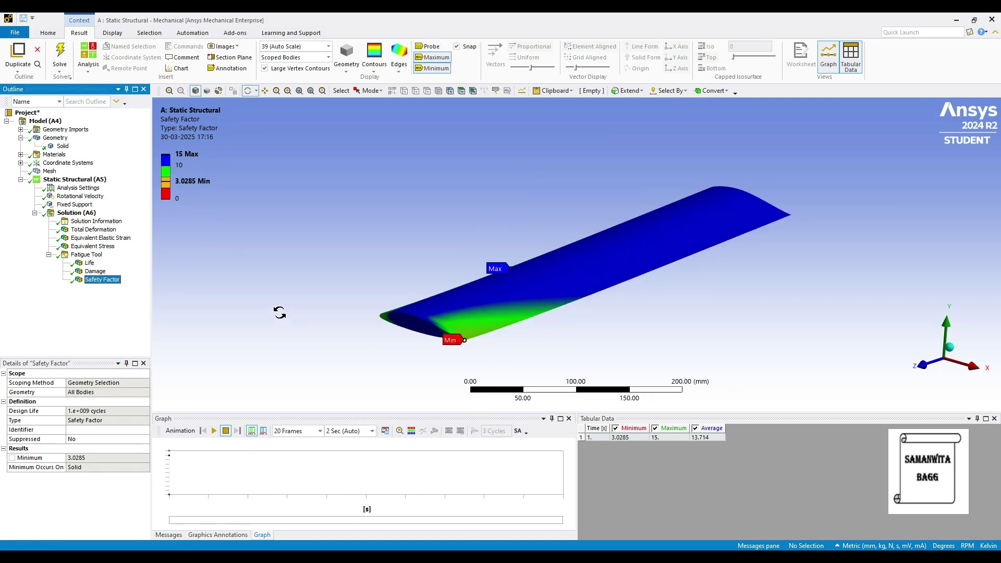